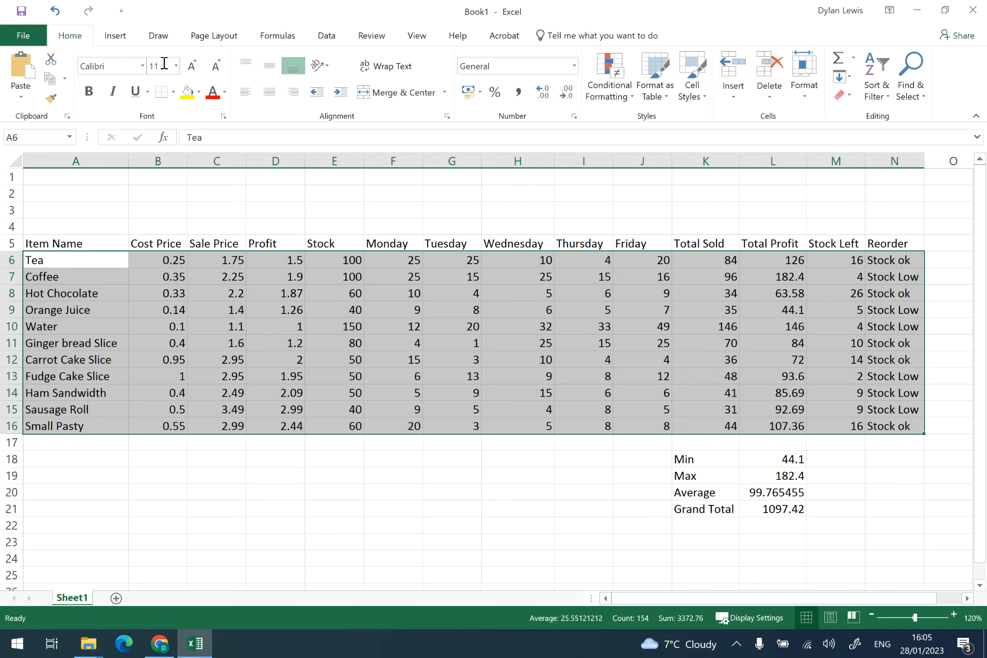
# - Apply all borders to the item rows A6:N16 and the summary cells K18:L21
pyautogui.click(173, 92)
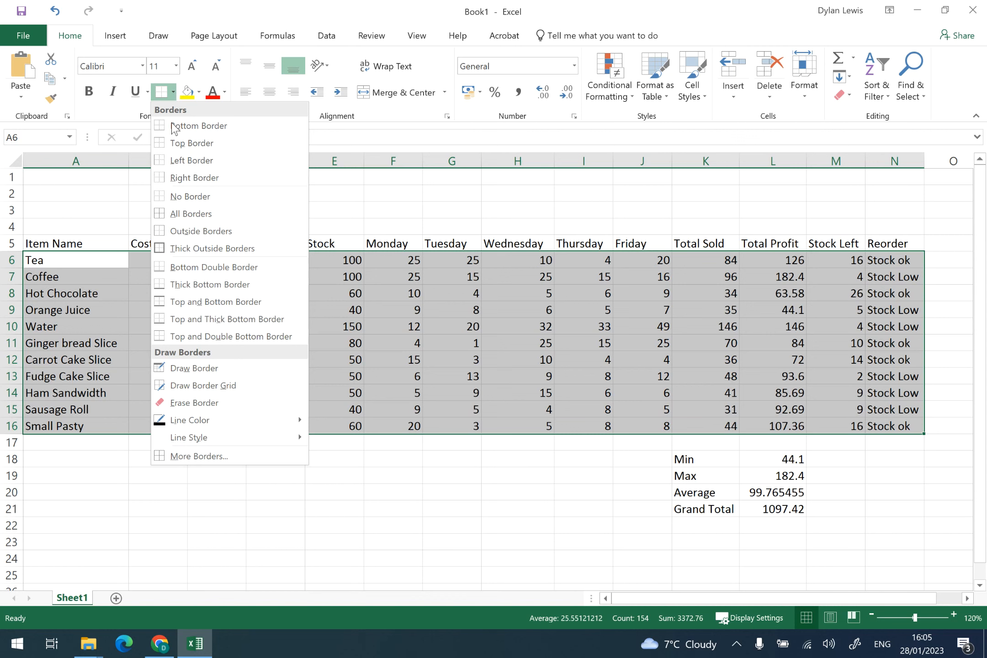
pyautogui.click(196, 214)
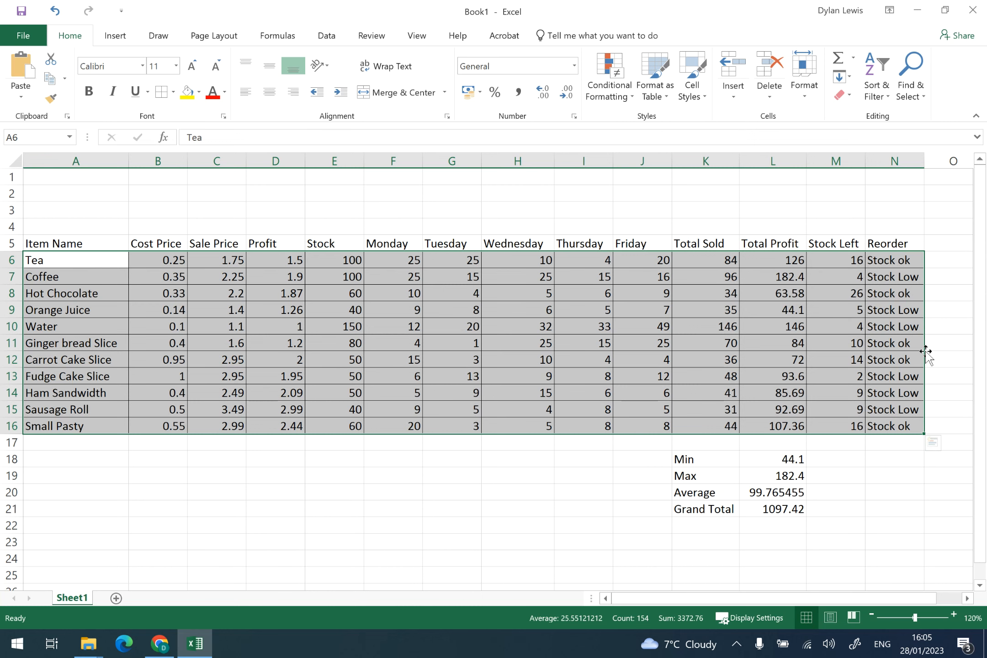
pyautogui.moveTo(713, 460); pyautogui.dragTo(784, 511)
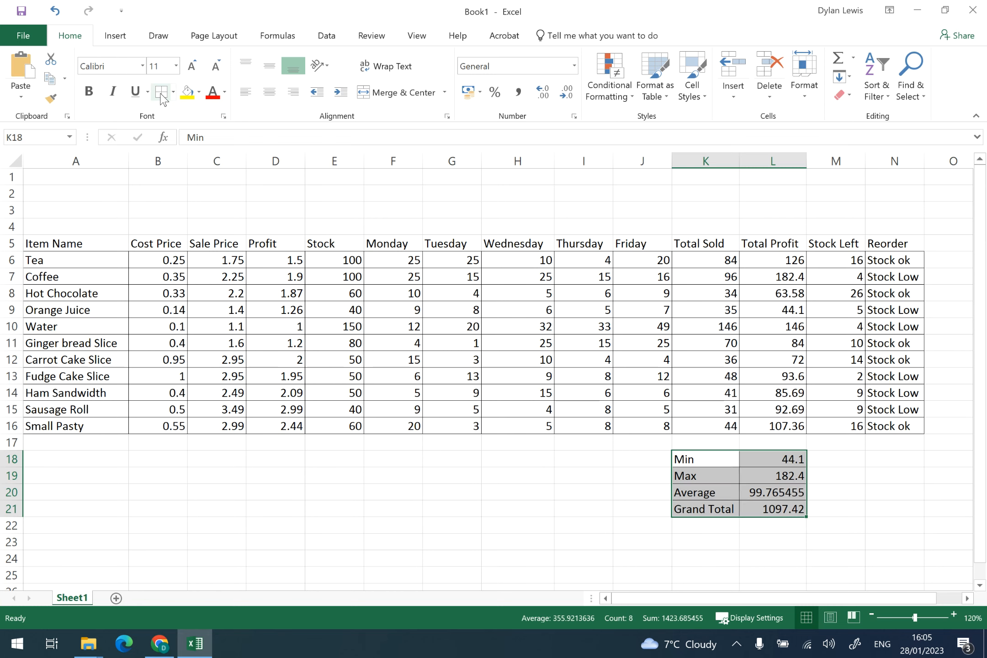
# - Apply all borders to the header row A5:N5 and fill it with a light gold colour
pyautogui.moveTo(109, 247); pyautogui.dragTo(892, 243)
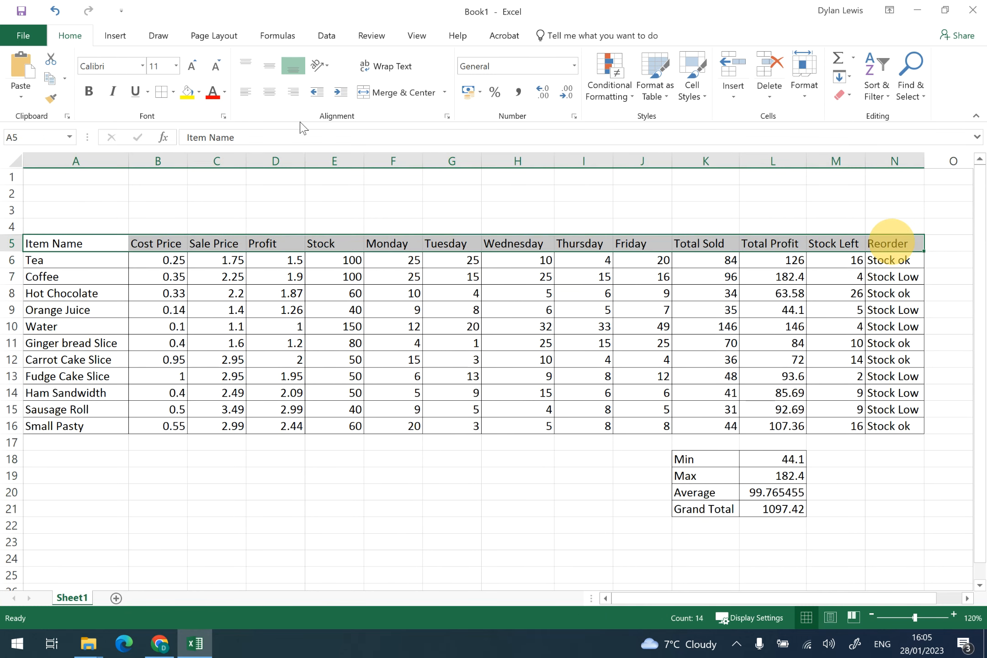
pyautogui.click(161, 93)
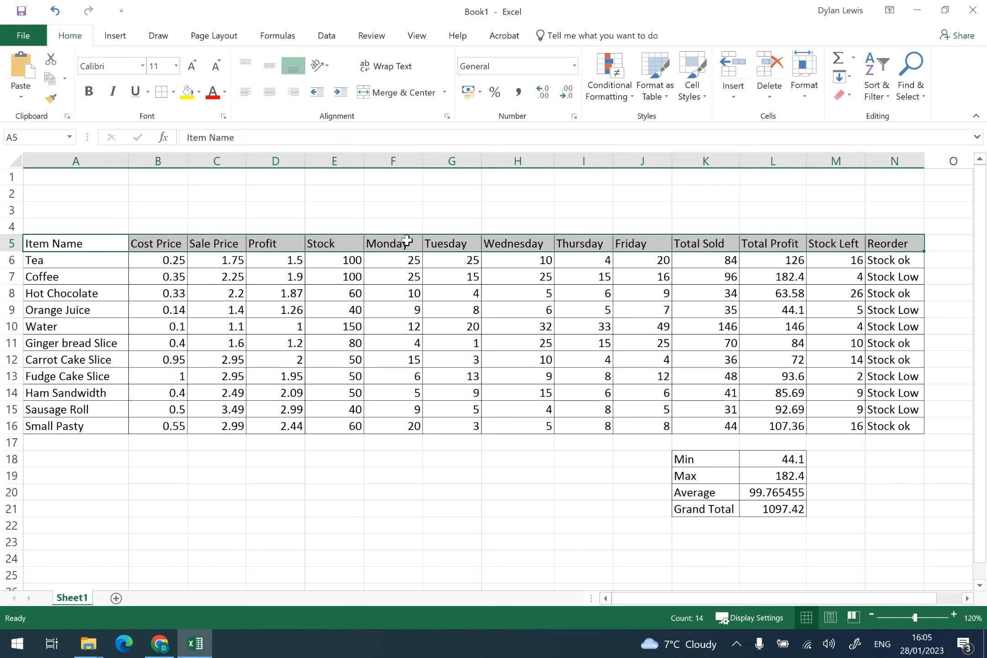
pyautogui.click(200, 93)
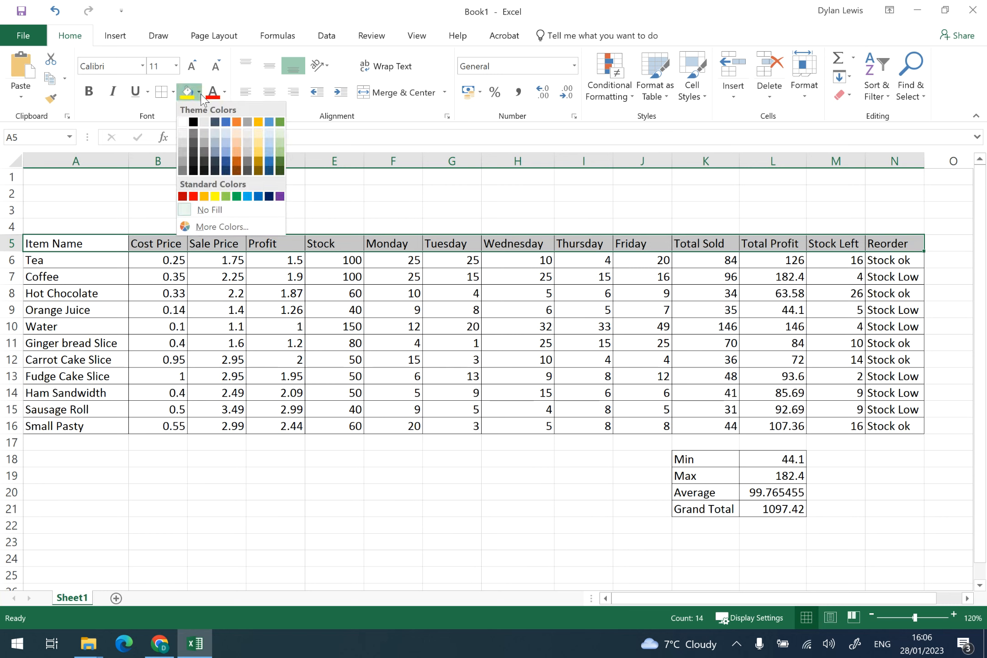
pyautogui.click(260, 152)
# - Fill the item name cells A6:A16 with a dark gold colour
pyautogui.moveTo(101, 260); pyautogui.dragTo(96, 426)
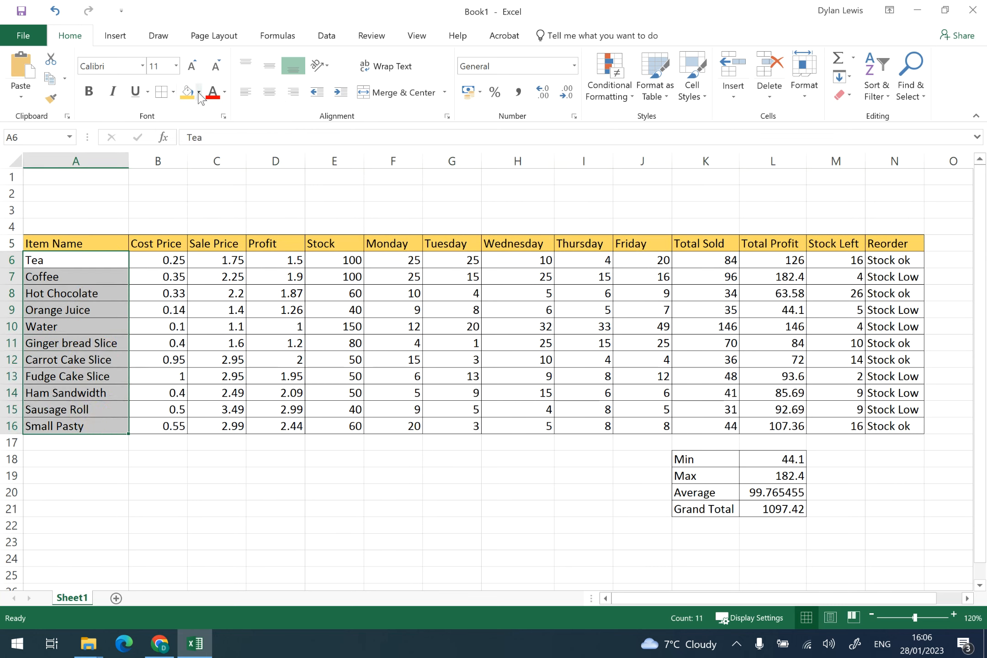
pyautogui.click(199, 92)
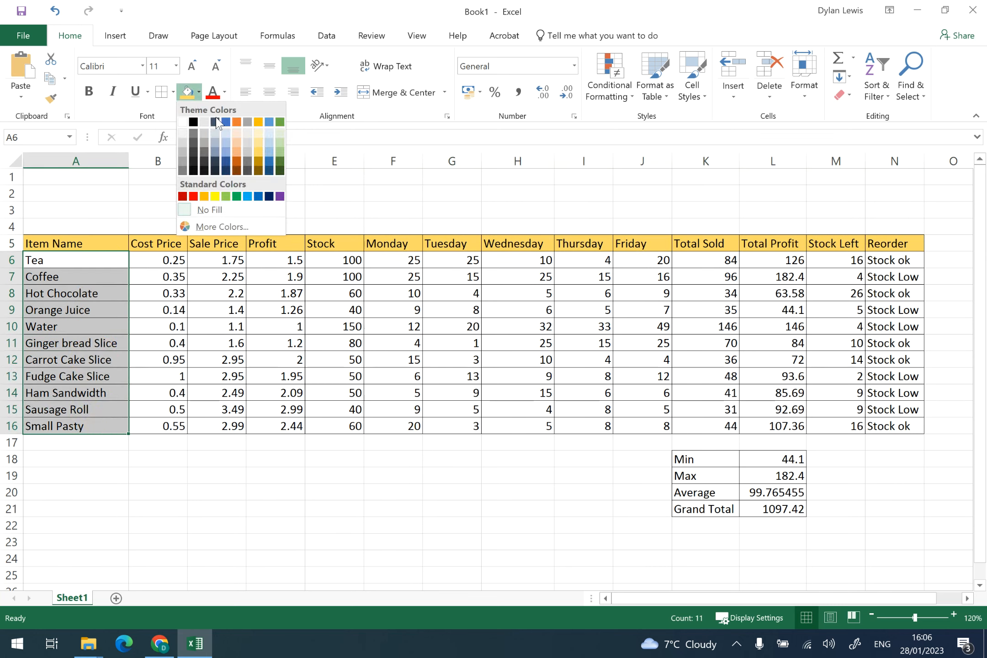
pyautogui.click(259, 164)
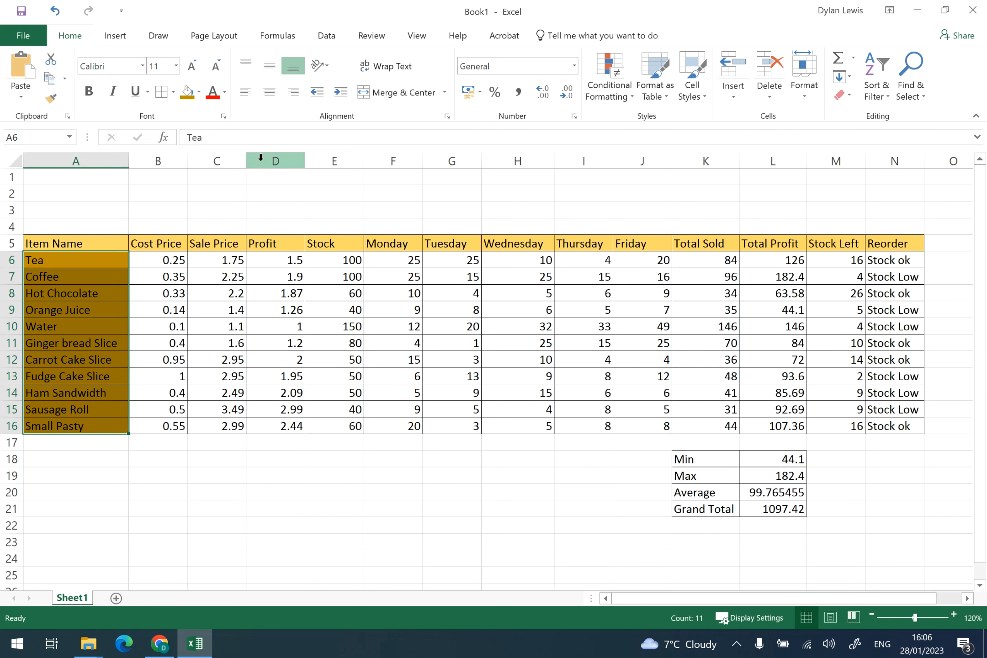
# - Fill the banner rows 1 to 4 across columns A to N with gold
pyautogui.moveTo(101, 175); pyautogui.dragTo(894, 233)
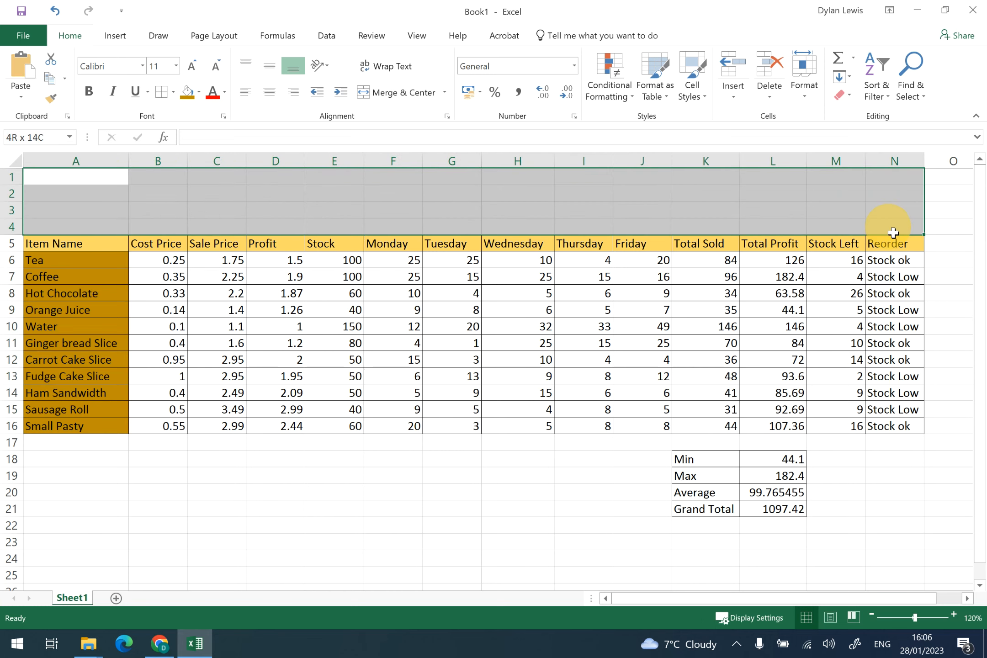
pyautogui.click(200, 92)
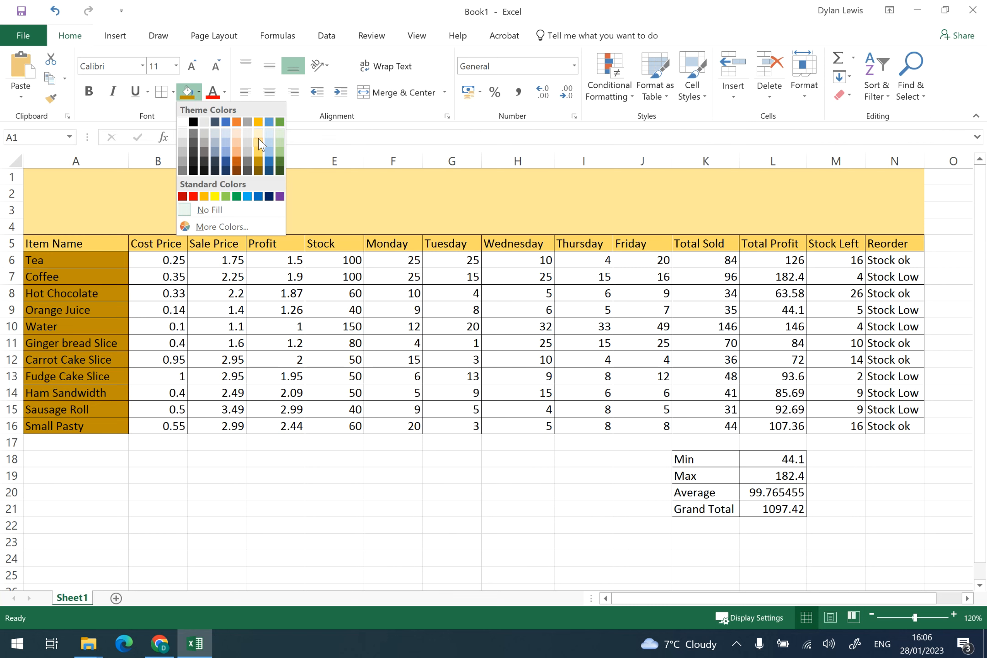
pyautogui.click(259, 151)
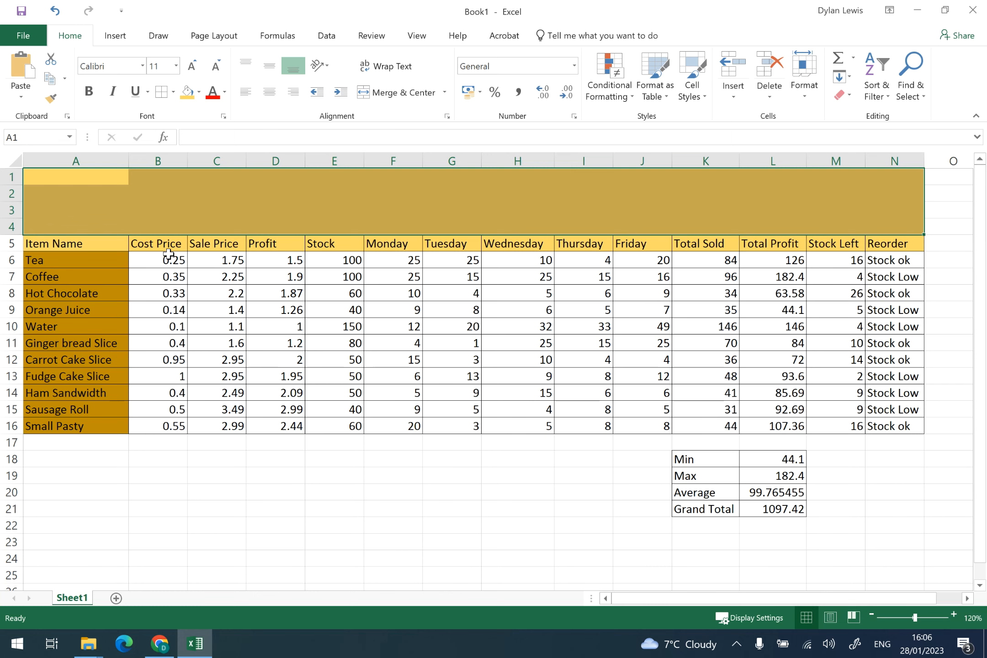
# - Format the Cost Price, Sale Price and Profit cells B6:D16 as Accounting with £ English (United Kingdom)
pyautogui.moveTo(167, 259); pyautogui.dragTo(284, 425)
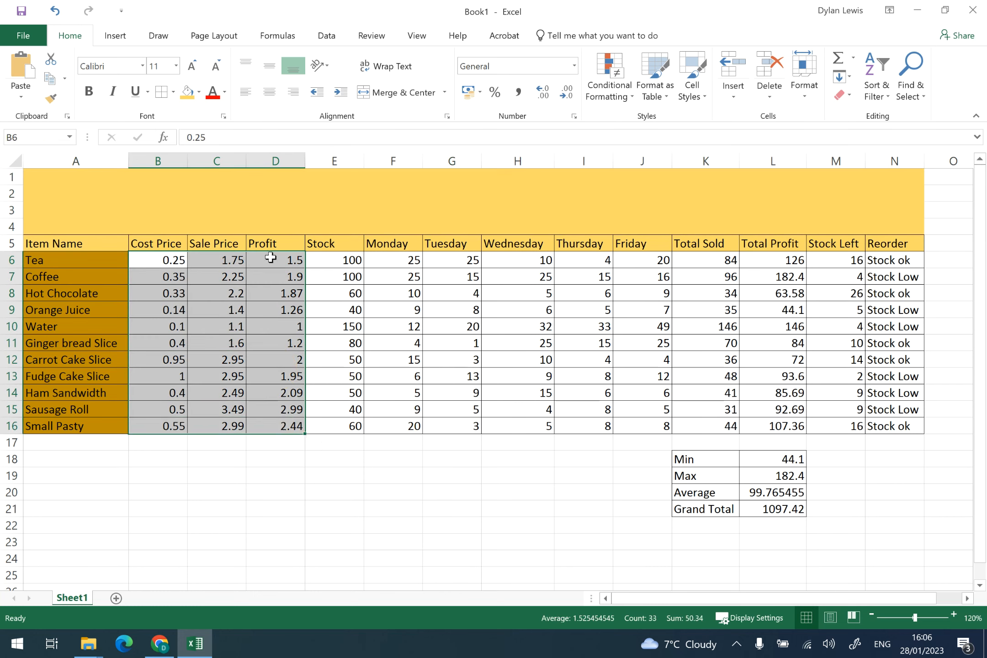
pyautogui.click(160, 258)
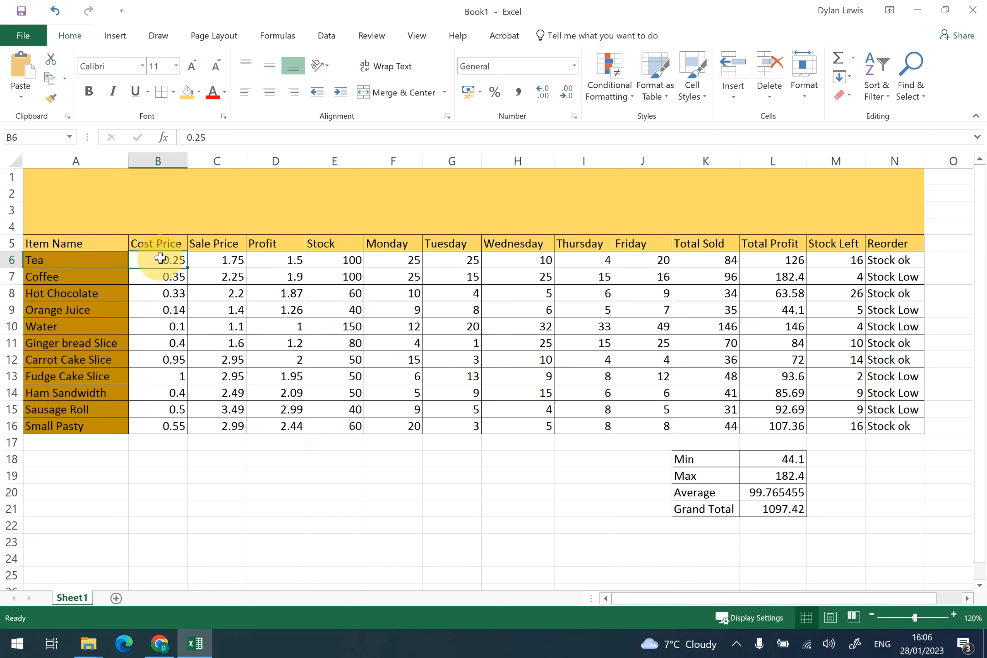
pyautogui.moveTo(160, 259); pyautogui.dragTo(270, 423)
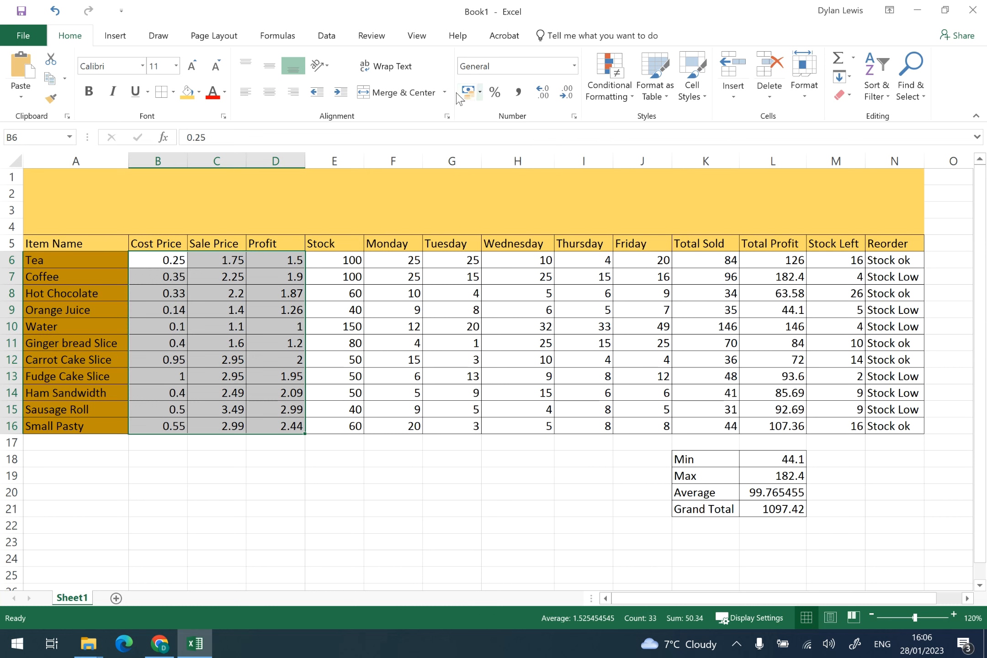
pyautogui.click(464, 94)
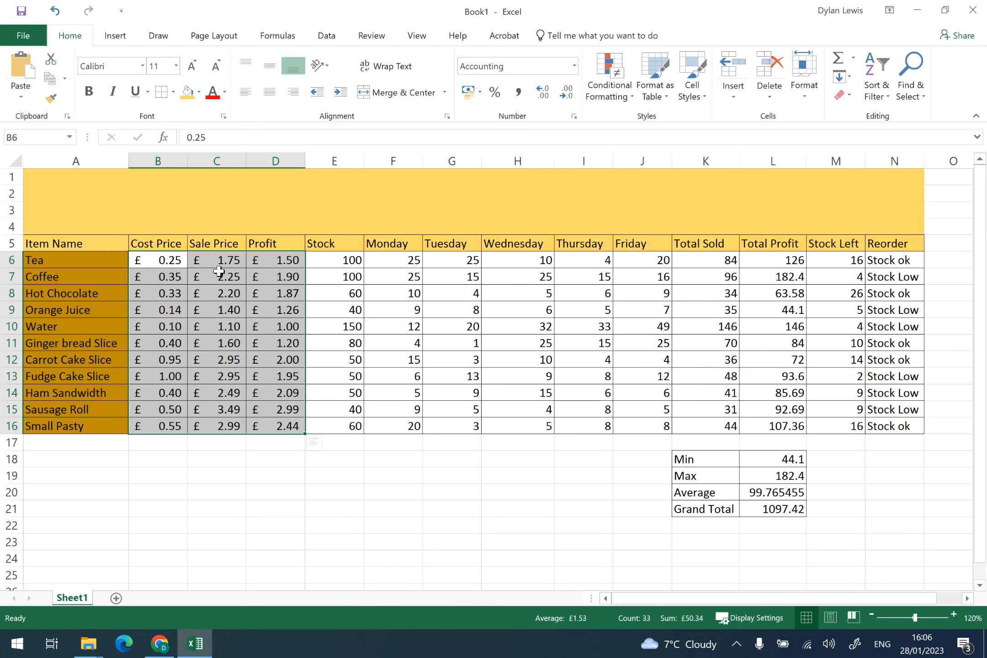
pyautogui.click(480, 94)
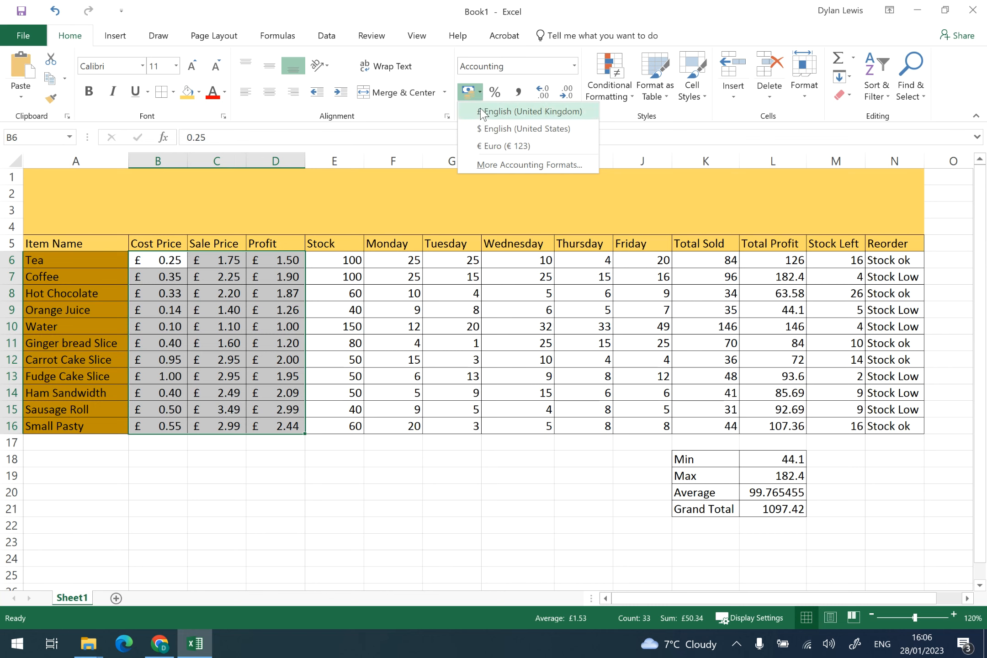
pyautogui.click(483, 112)
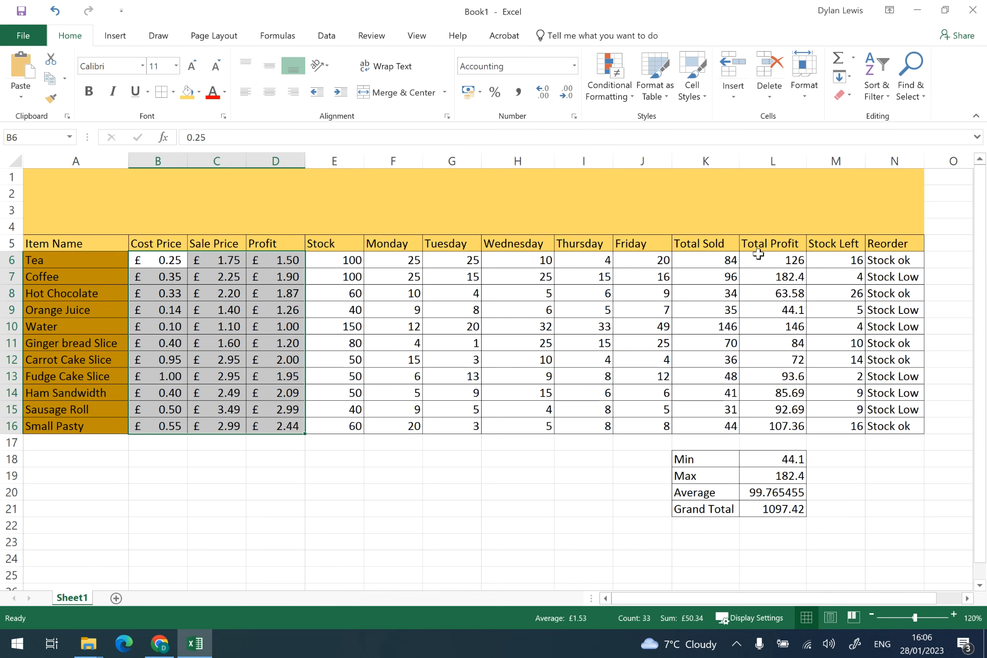
# - Format the Total Profit column and summary values L6:L21 as Accounting currency
pyautogui.click(772, 262)
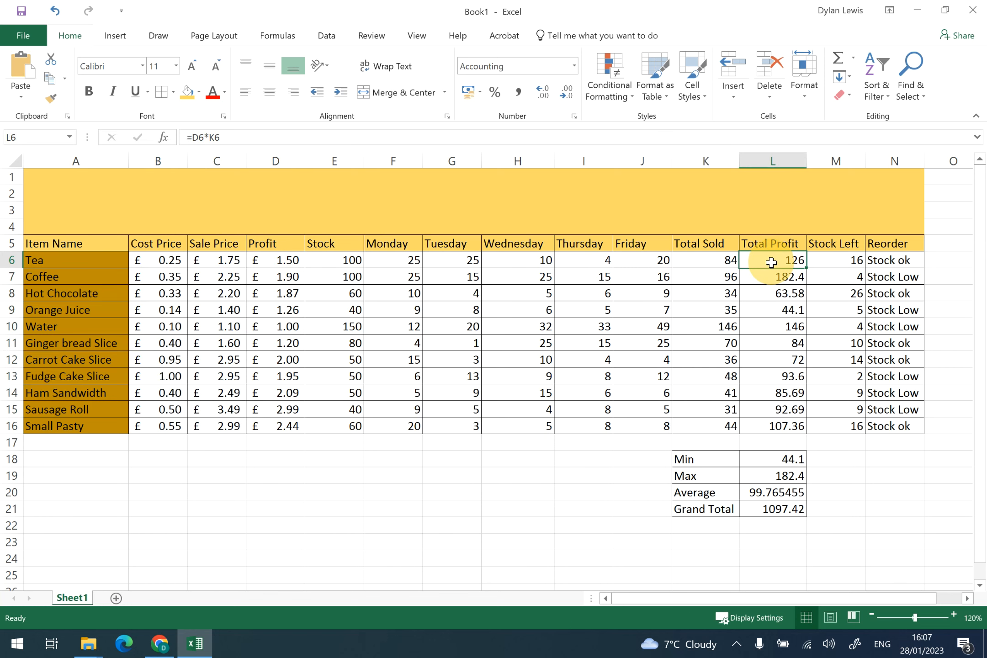
pyautogui.moveTo(773, 261); pyautogui.dragTo(779, 513)
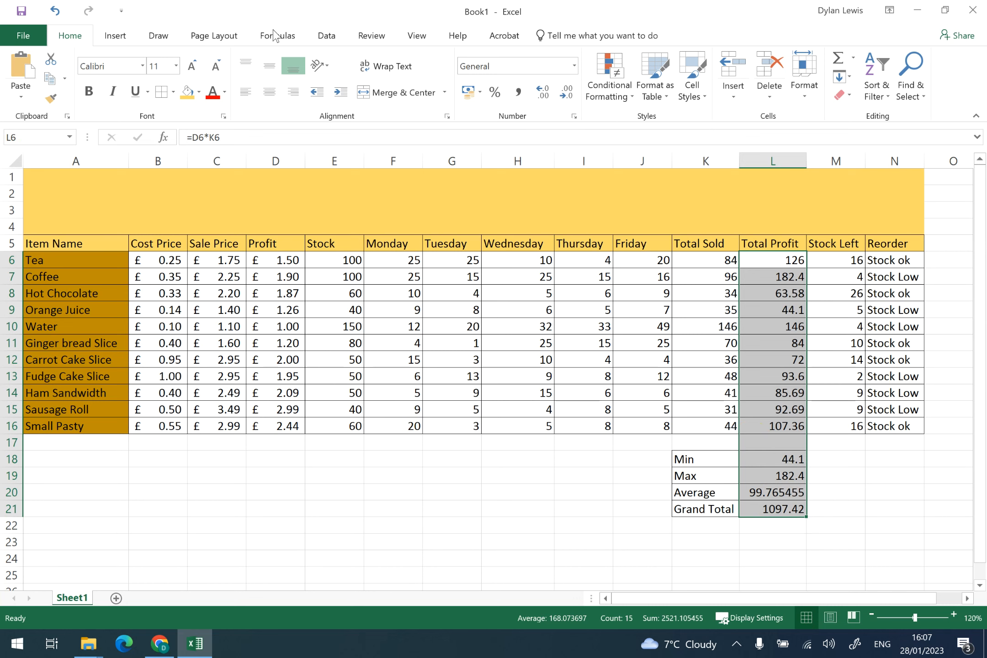
pyautogui.click(467, 91)
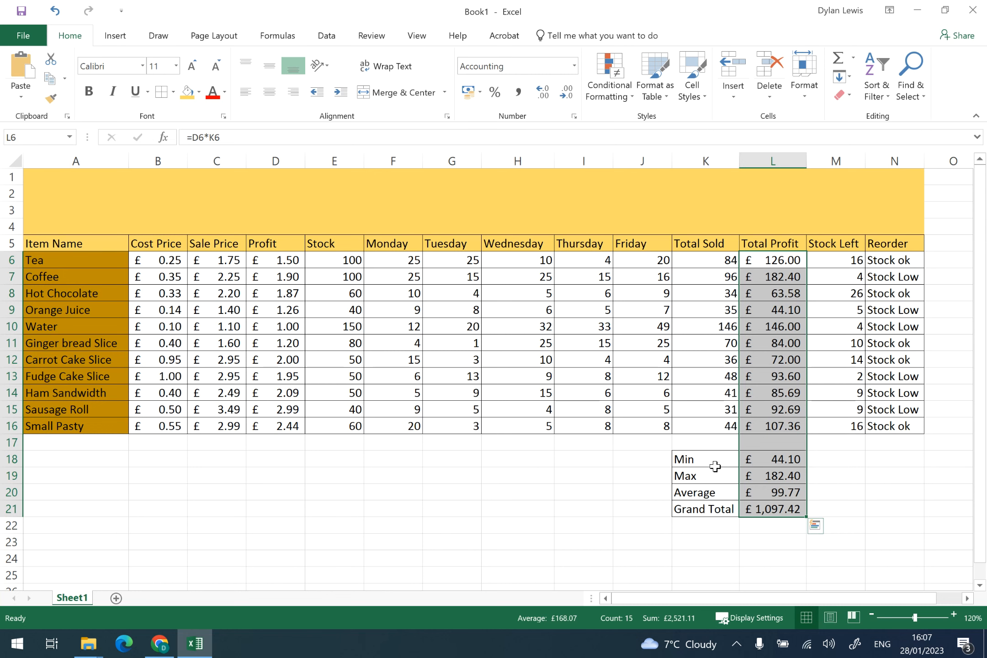
# - Fill the summary labels K18:K21 with the dark gold colour
pyautogui.moveTo(710, 459); pyautogui.dragTo(711, 509)
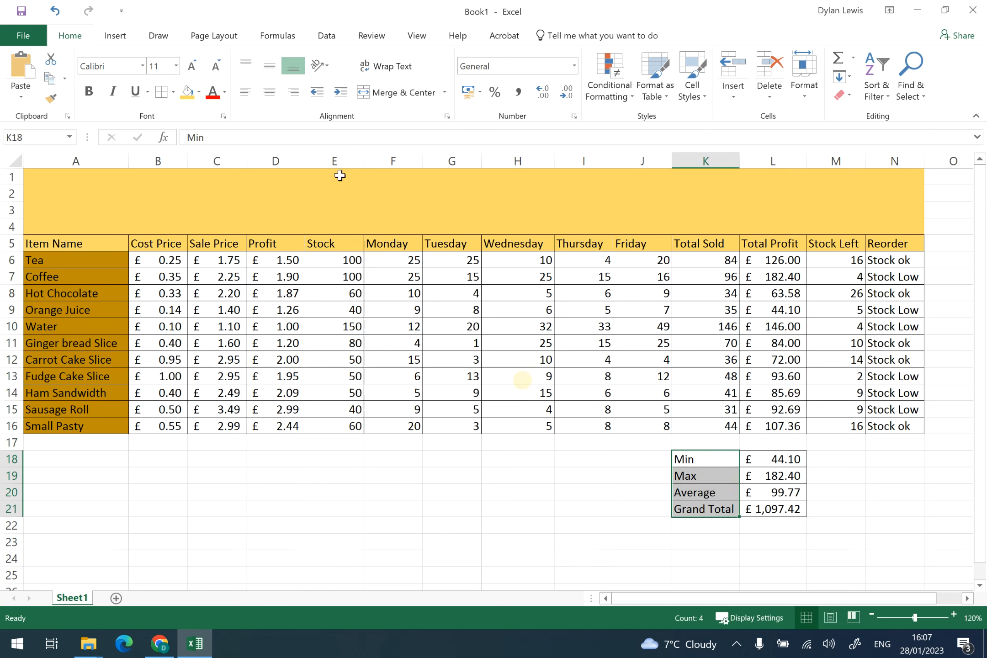
pyautogui.click(199, 93)
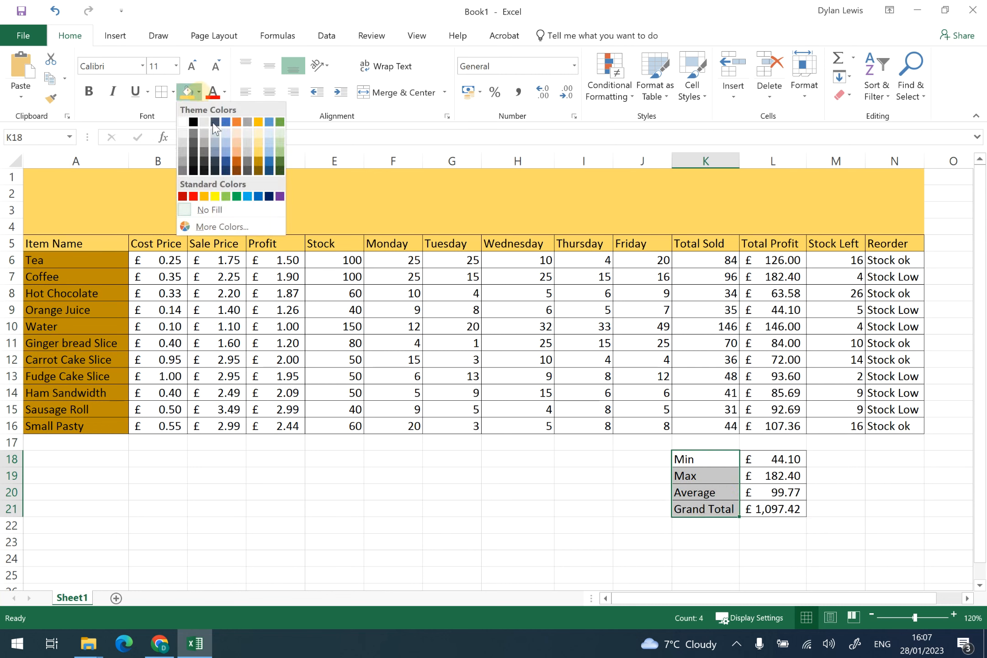
pyautogui.click(258, 157)
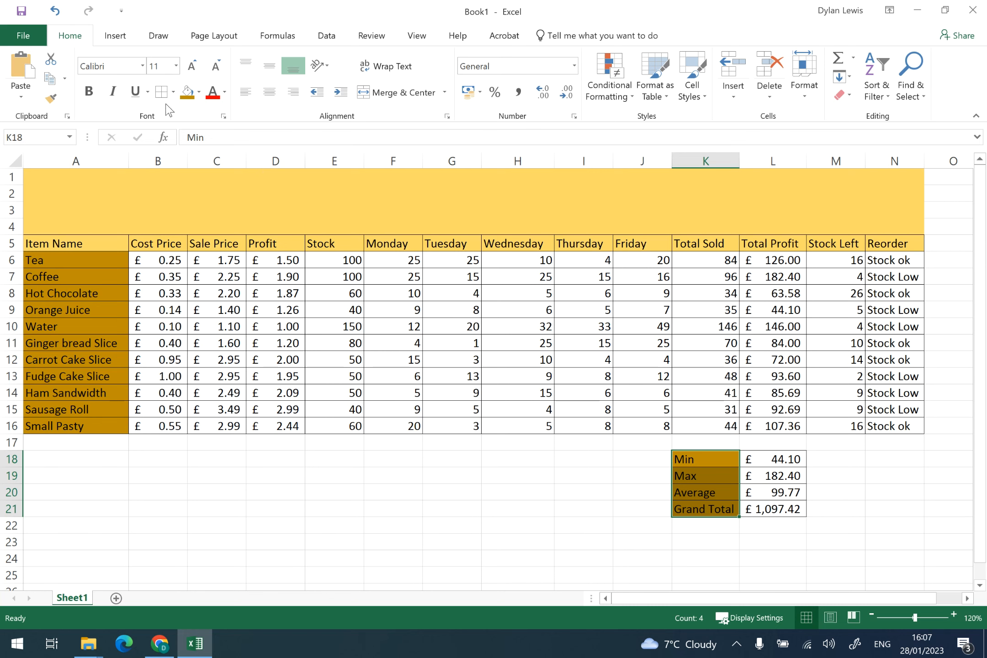
# - Insert the picture Exported Logo.png from the Task 3 - Logo Design folder
pyautogui.click(115, 37)
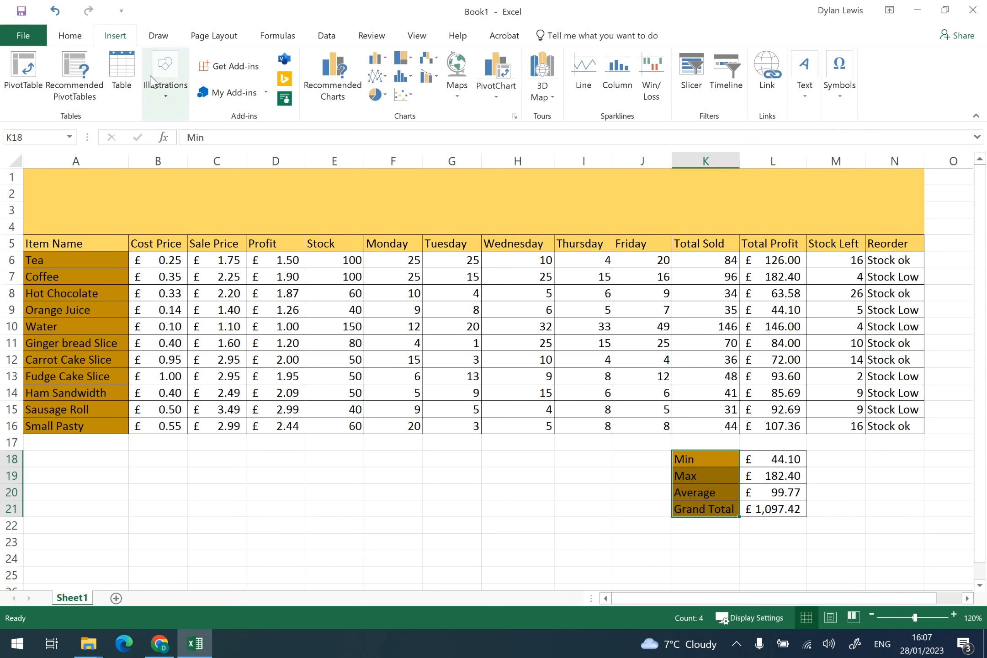
pyautogui.click(159, 92)
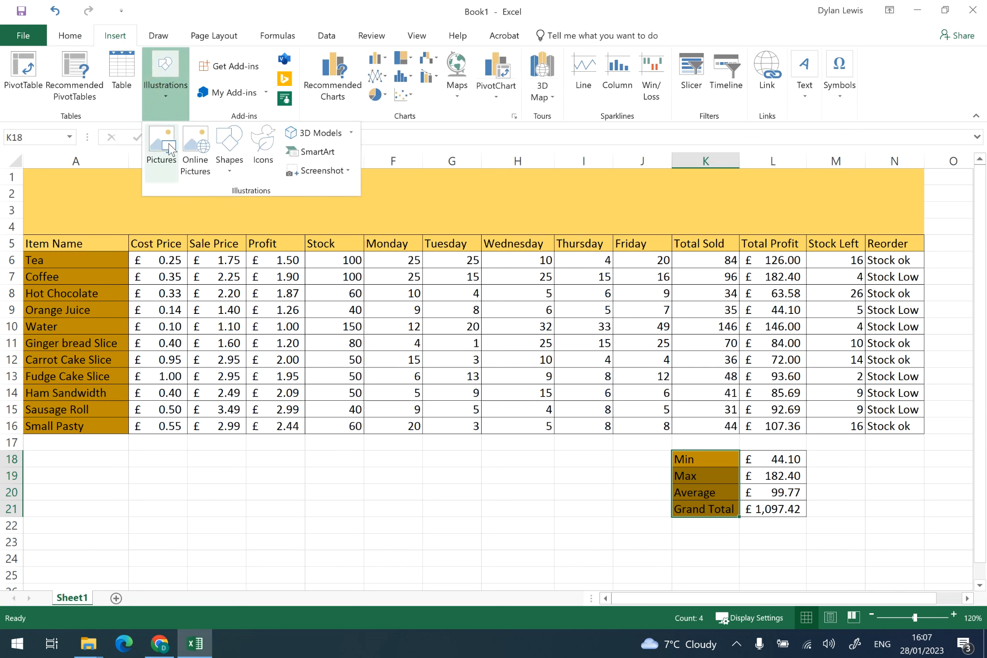
pyautogui.click(169, 148)
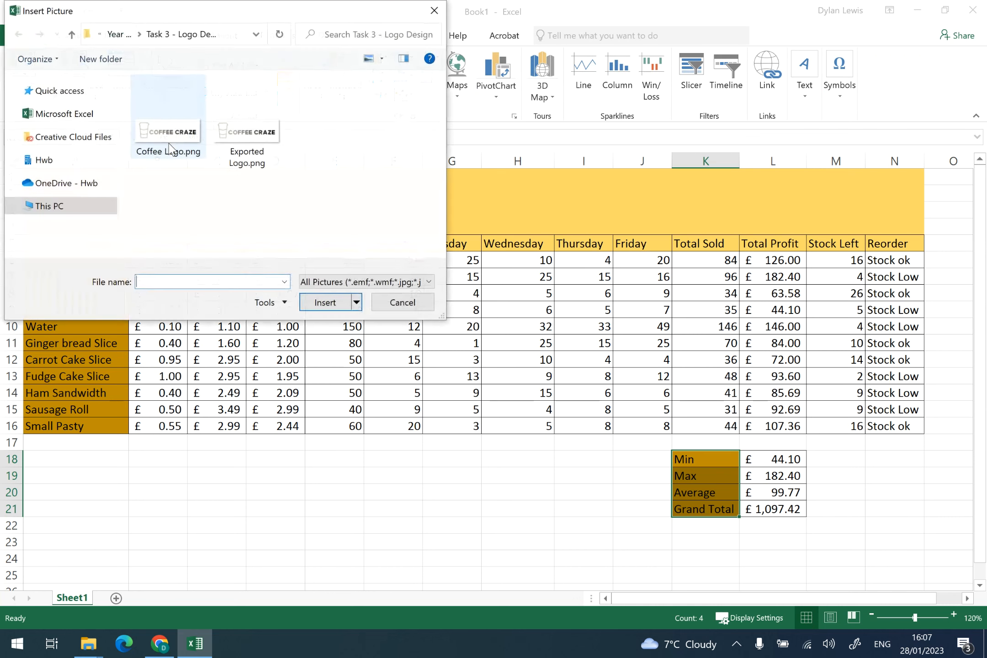
pyautogui.moveTo(223, 17); pyautogui.dragTo(257, 87)
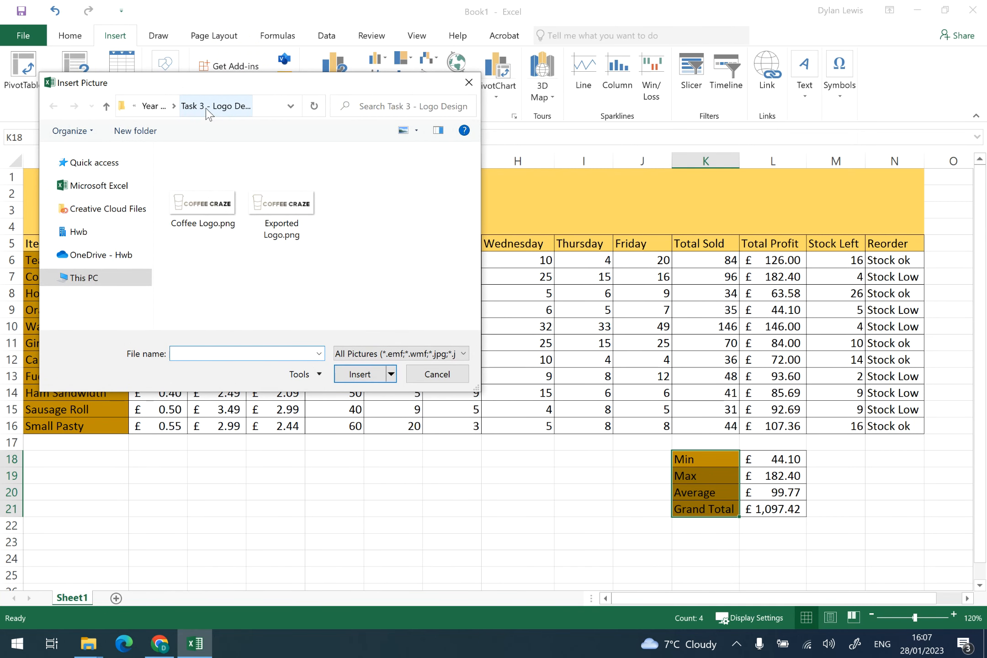
pyautogui.click(274, 210)
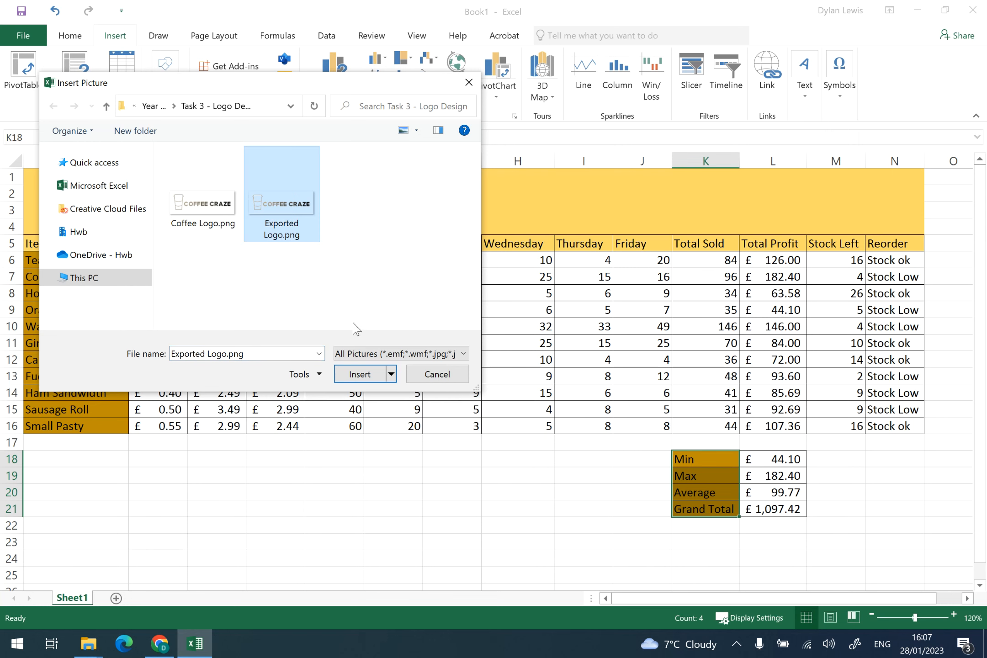
pyautogui.click(378, 385)
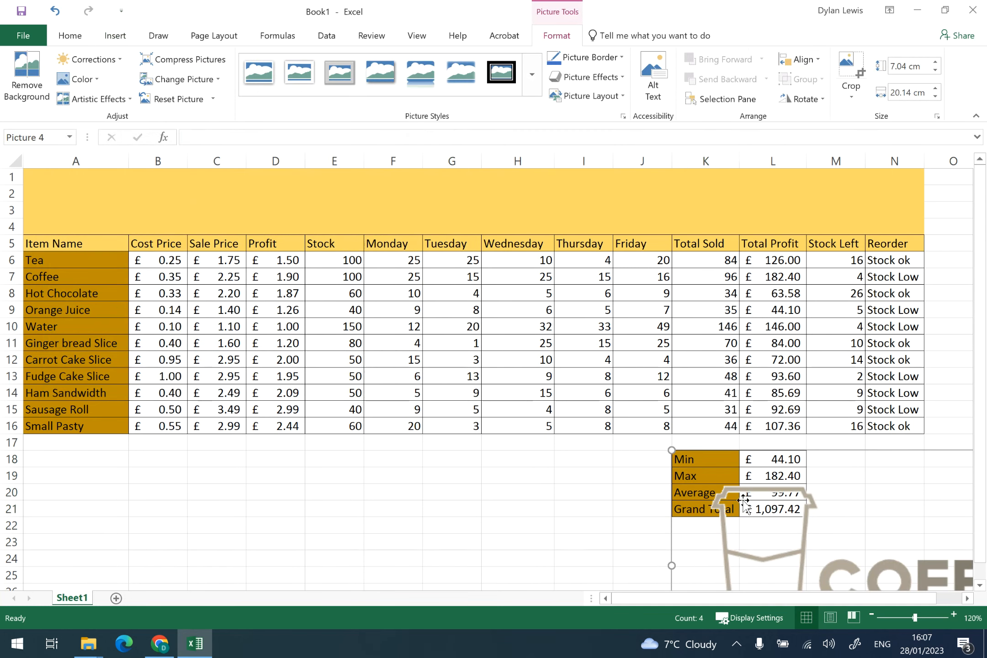
# - Move the logo into the top banner and resize it to about 2.84 cm by 8.11 cm
pyautogui.moveTo(744, 506); pyautogui.dragTo(288, 276)
pyautogui.moveTo(218, 223); pyautogui.dragTo(97, 203)
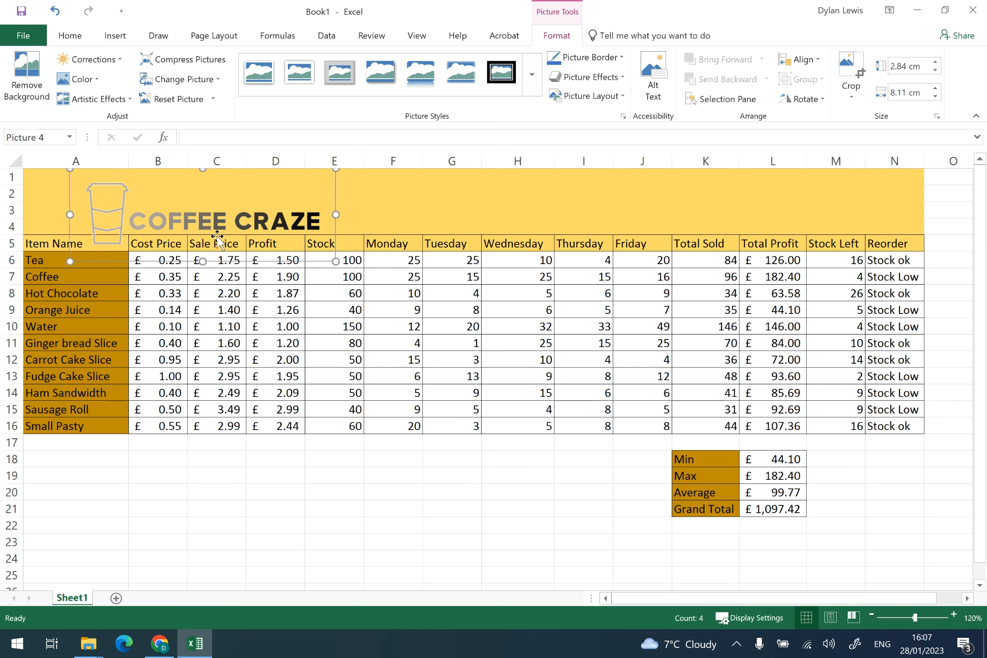
# - Crop the logo's empty top and bottom margins to a height of about 2.06 cm
pyautogui.click(853, 87)
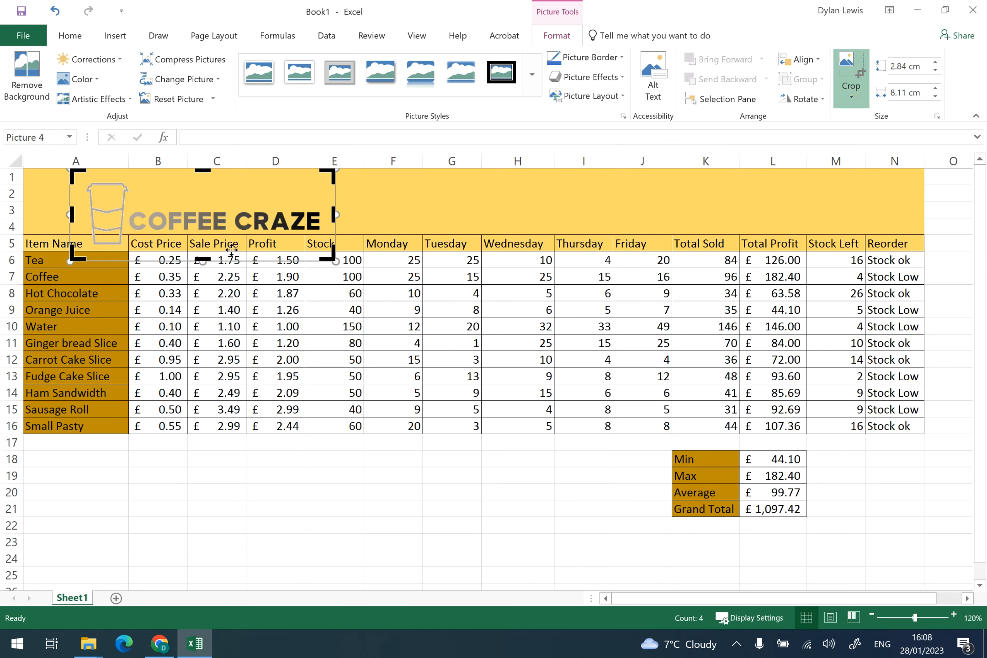
pyautogui.moveTo(204, 260); pyautogui.dragTo(205, 246)
pyautogui.moveTo(205, 168)
pyautogui.mouseDown()
pyautogui.moveTo(200, 189)
pyautogui.moveTo(196, 181)
pyautogui.mouseUp()
pyautogui.moveTo(104, 194)
pyautogui.mouseDown()
pyautogui.moveTo(96, 185)
pyautogui.moveTo(110, 189)
pyautogui.mouseUp()
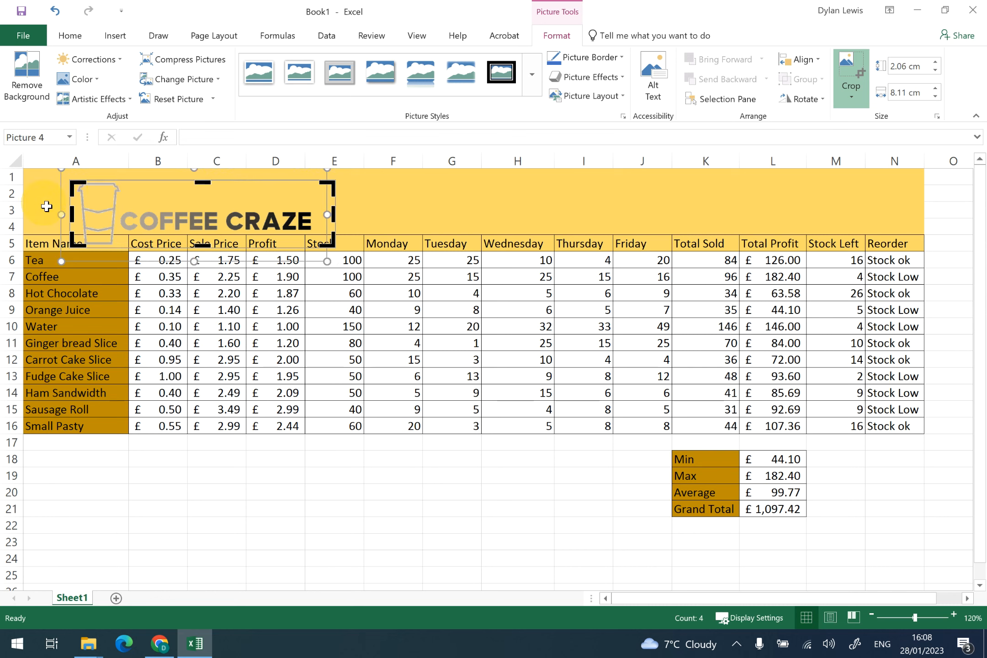
pyautogui.click(46, 207)
# - Shrink the logo to about 1.67 cm by 6.57 cm and place it at the banner's right end
pyautogui.click(212, 221)
pyautogui.moveTo(182, 227); pyautogui.dragTo(165, 217)
pyautogui.moveTo(318, 235); pyautogui.dragTo(826, 198)
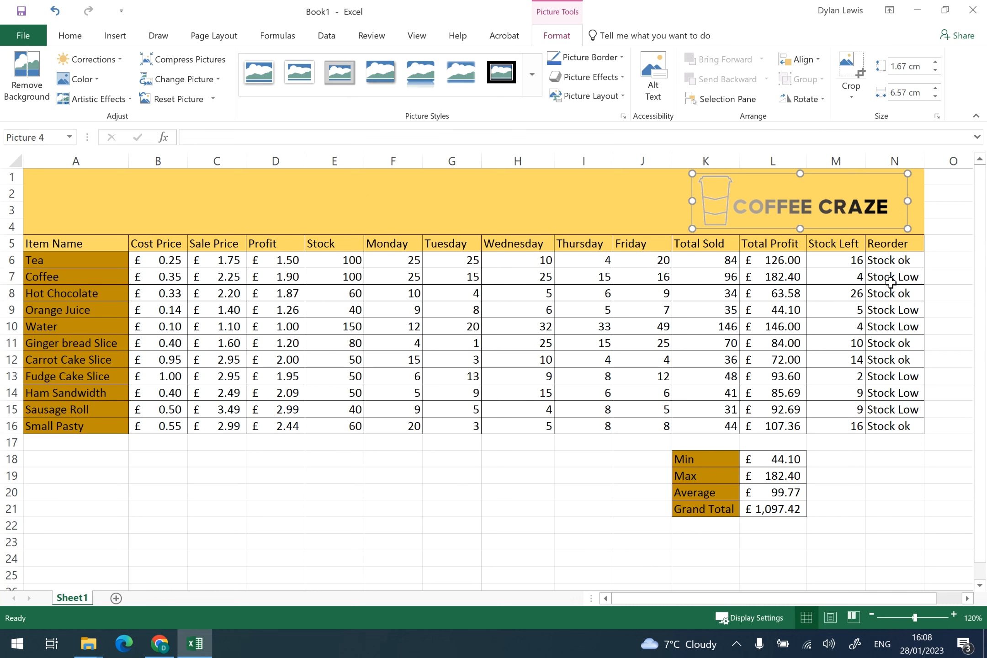
pyautogui.click(903, 260)
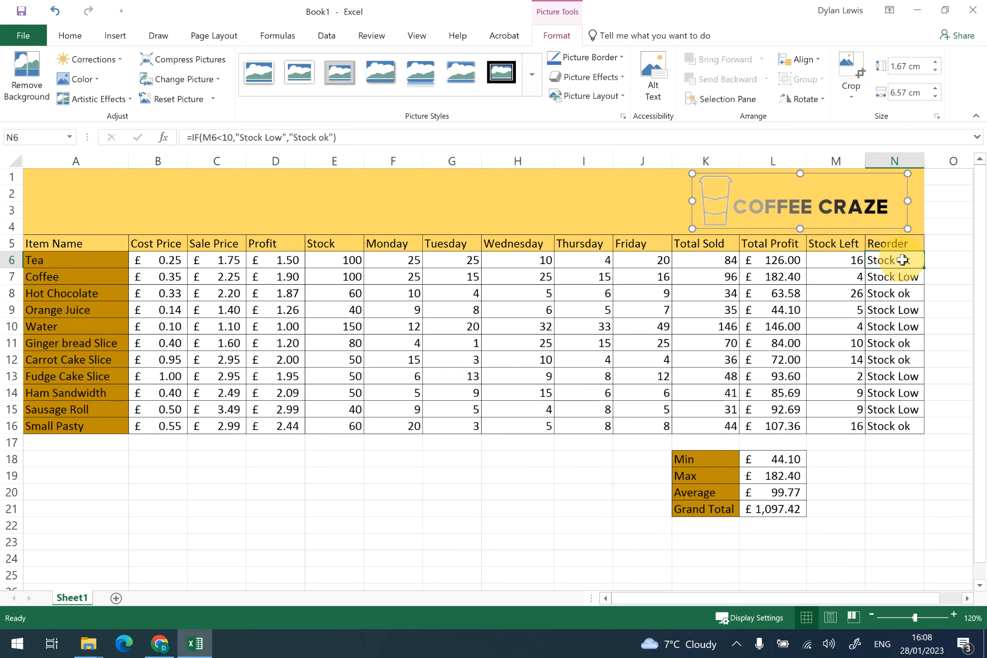
# - Select the Reorder cells N6:N16 and start a new conditional formatting rule for cell values equal to stock low
pyautogui.moveTo(903, 260); pyautogui.dragTo(904, 427)
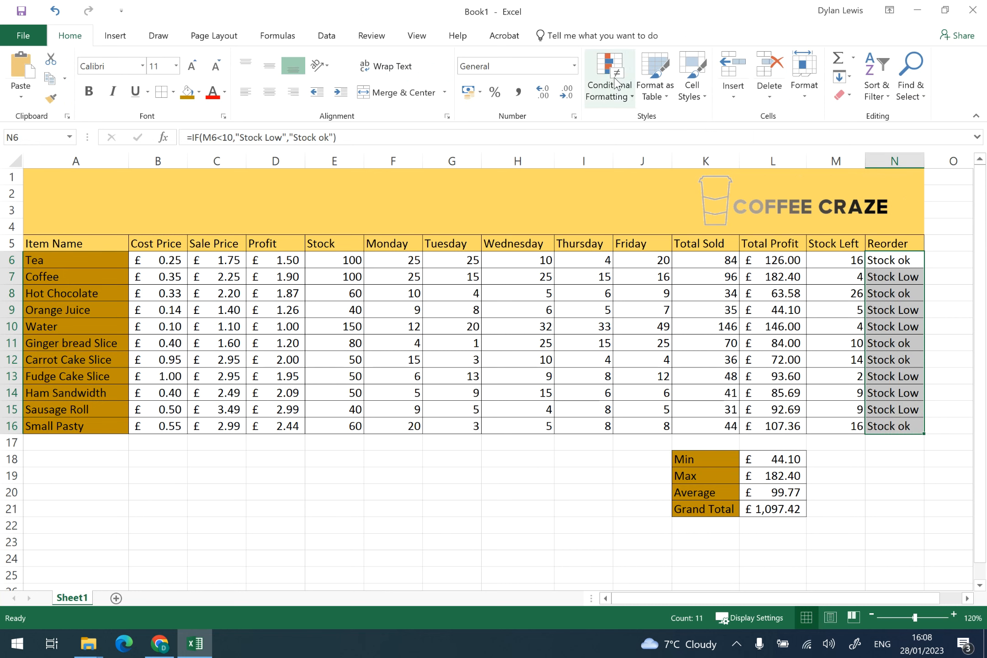
pyautogui.click(607, 102)
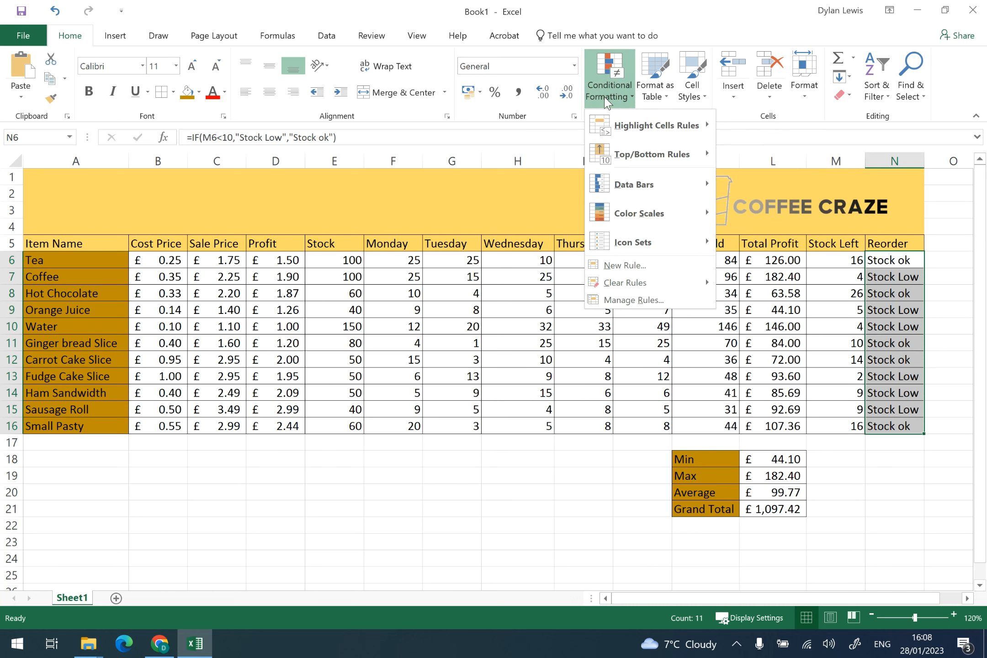
pyautogui.click(639, 269)
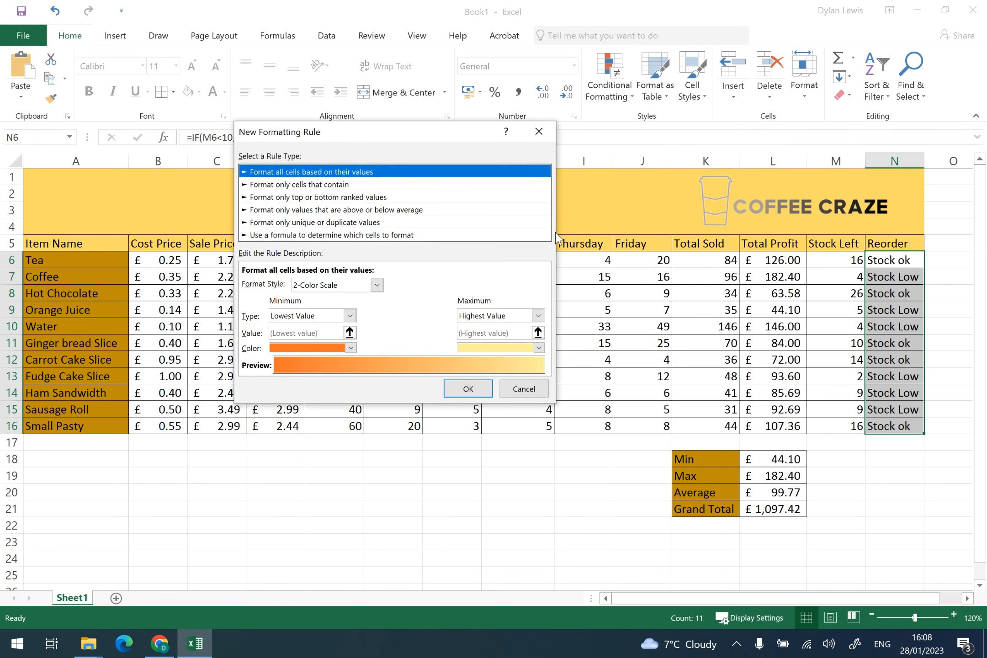
pyautogui.click(328, 185)
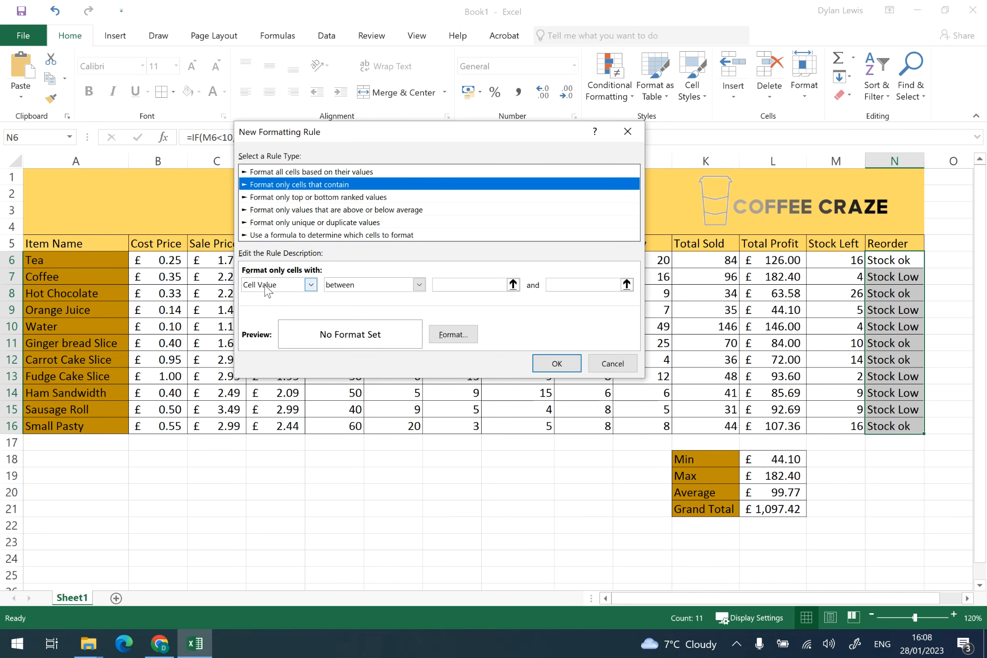
pyautogui.click(344, 285)
pyautogui.click(347, 320)
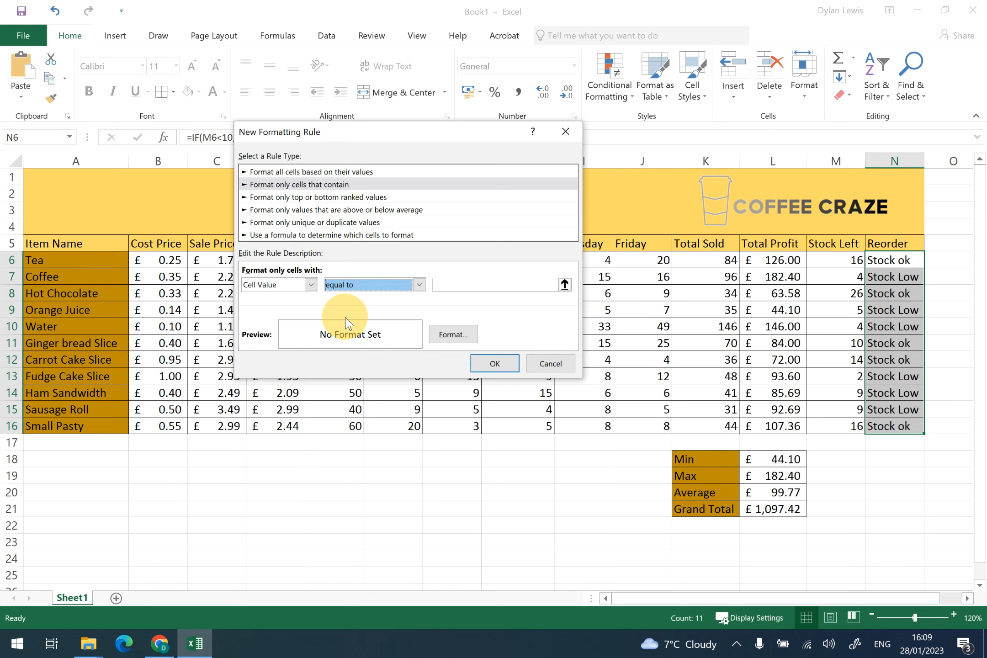
pyautogui.click(454, 288)
pyautogui.write('s')
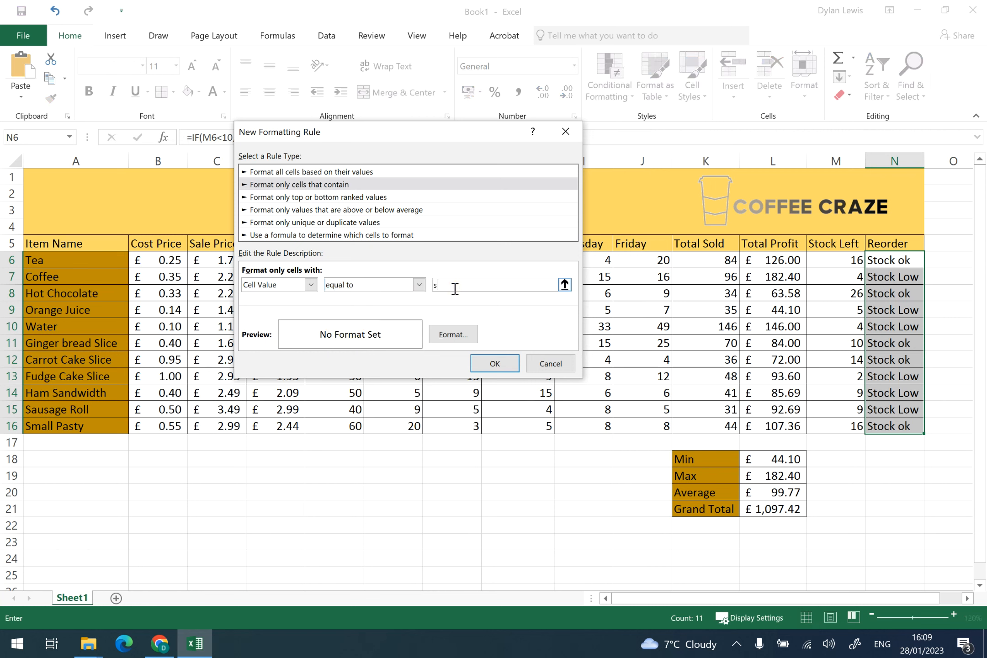
pyautogui.write('tock low')
pyautogui.click(448, 338)
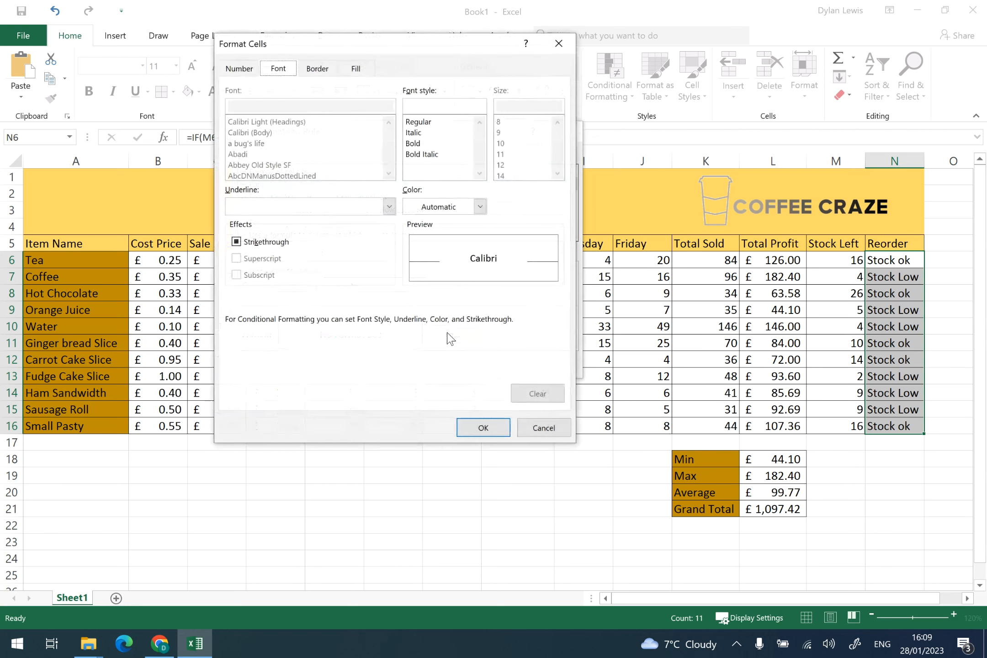
# - Give the rule a red background fill and apply it to the Reorder column
pyautogui.click(364, 70)
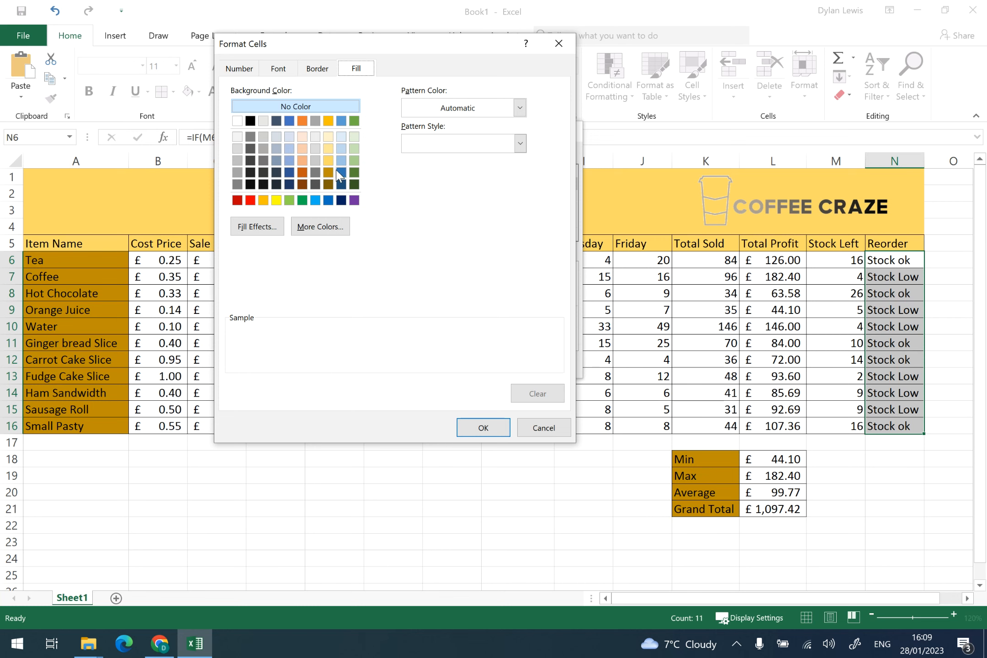
pyautogui.click(251, 201)
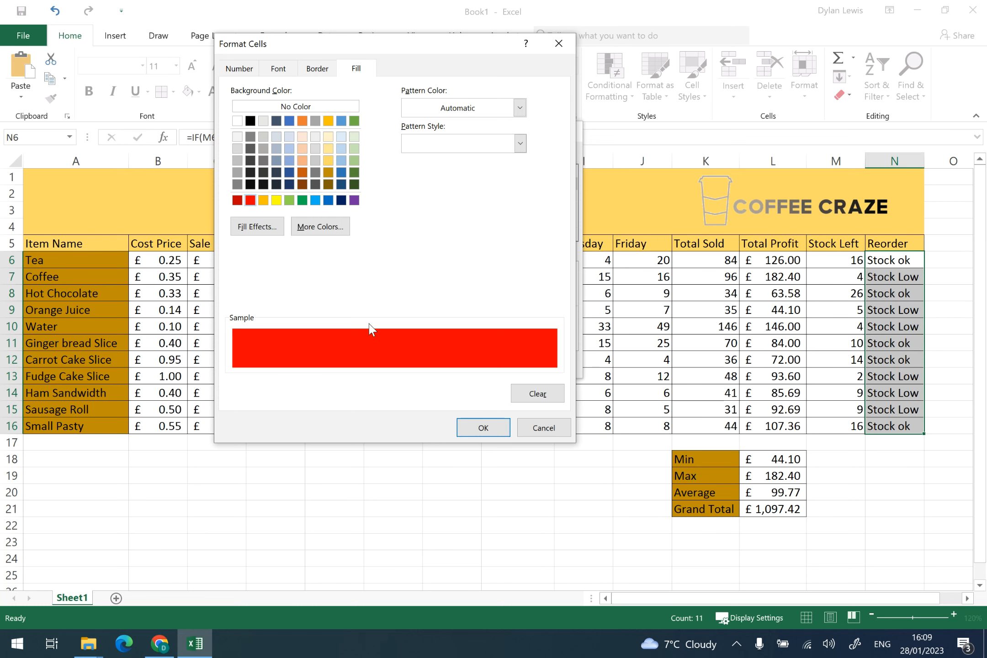
pyautogui.click(461, 428)
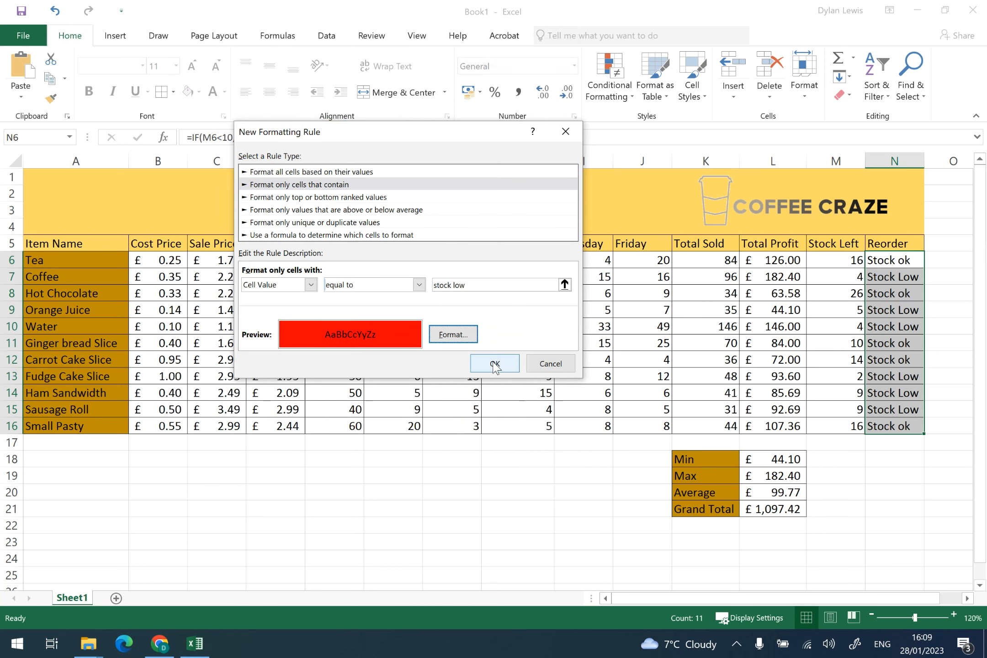
pyautogui.click(495, 364)
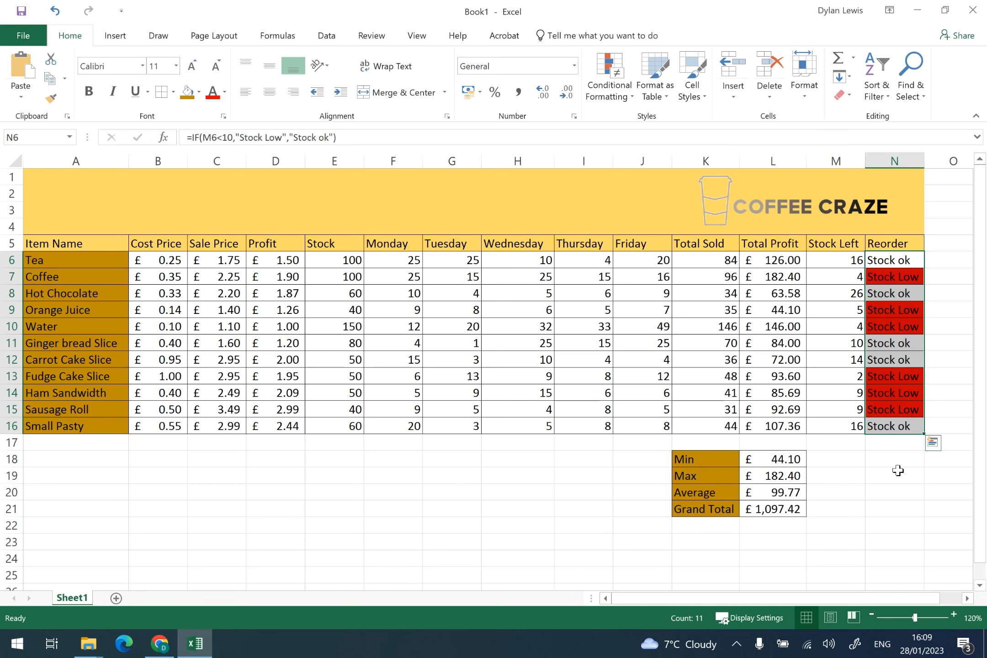
# - Change Coffee's Wednesday sales to 0 to test the highlighting
pyautogui.click(526, 276)
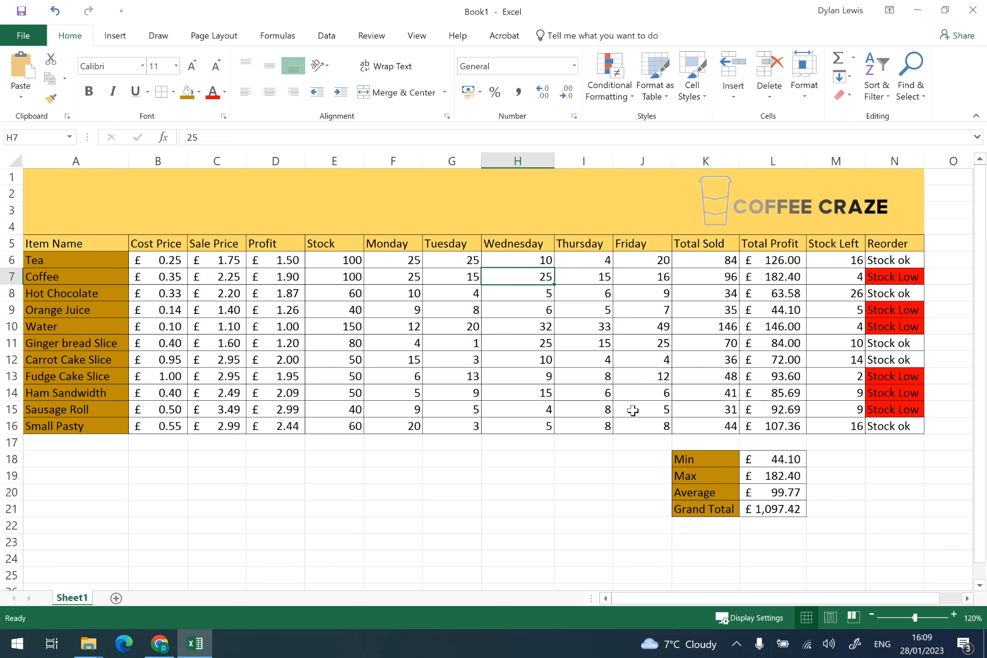
pyautogui.write('0')
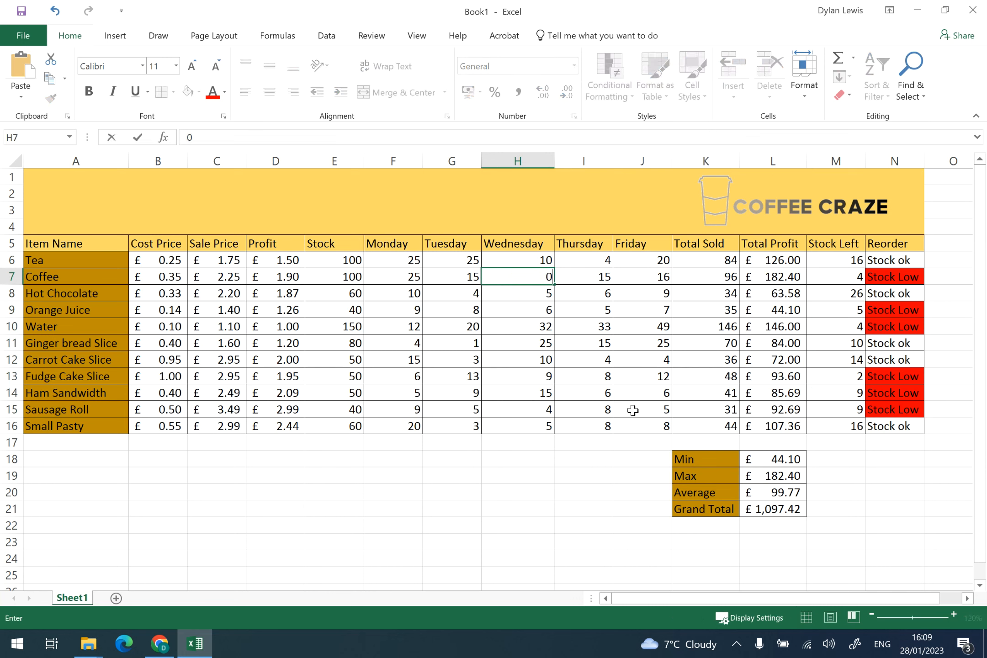
pyautogui.press('Return')
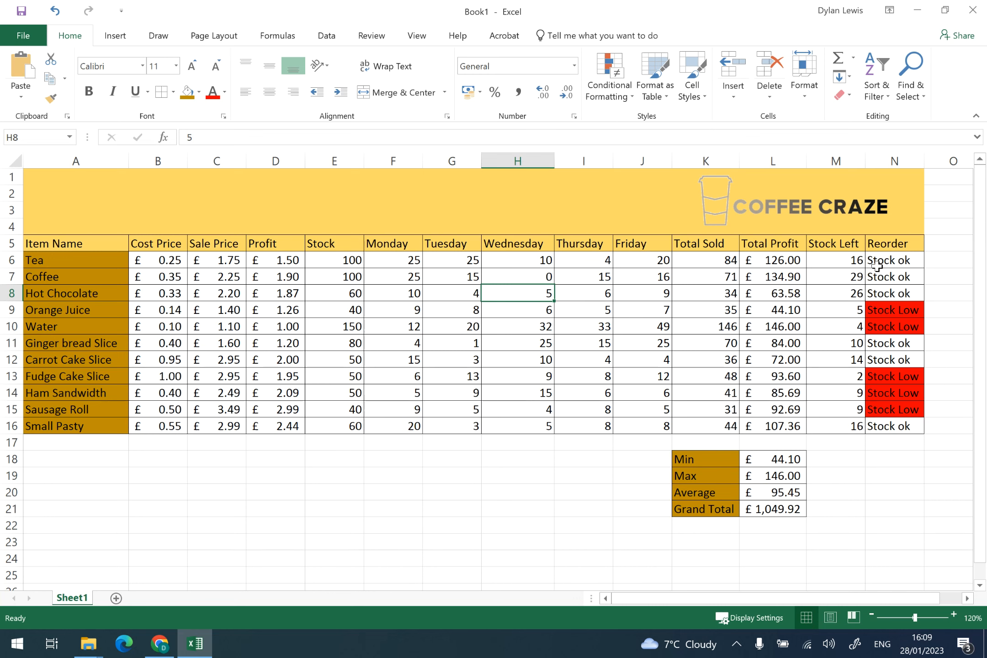
# - Set Coffee's Wednesday sales back to 25
pyautogui.click(510, 272)
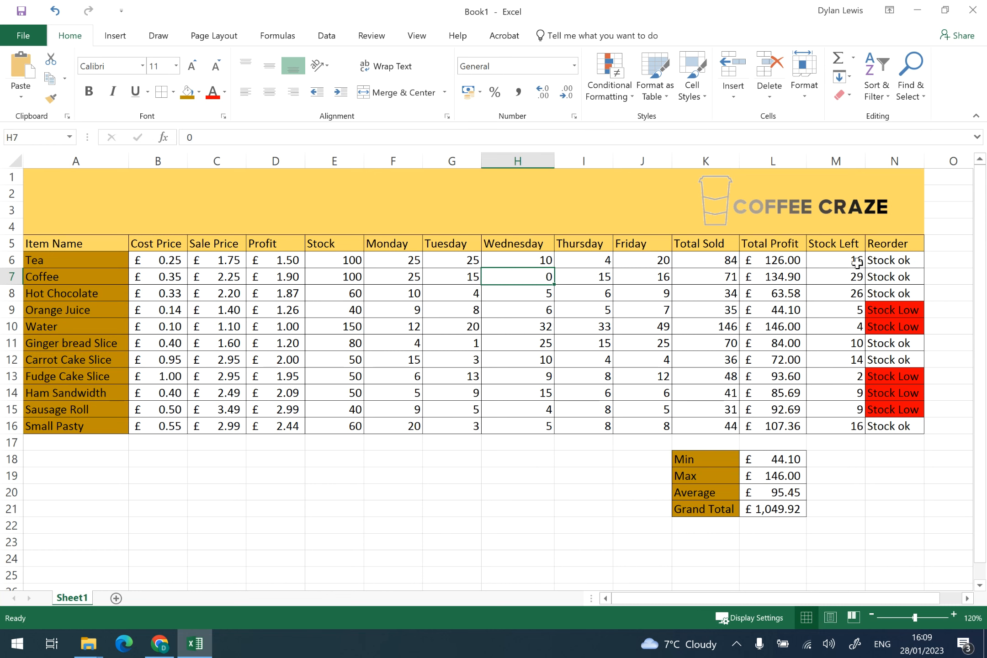
pyautogui.write('25')
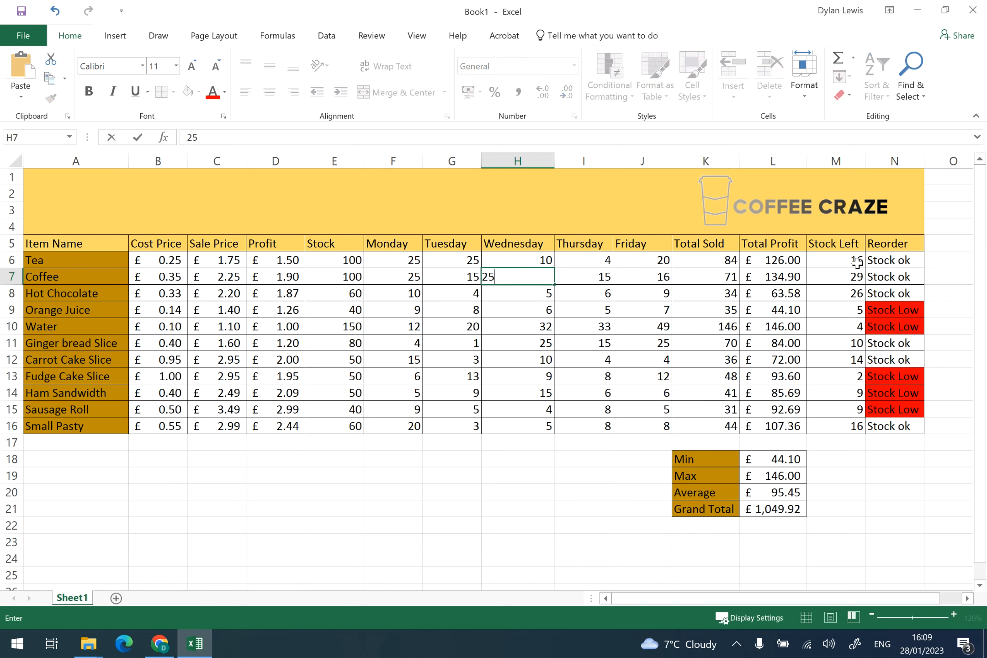
pyautogui.press('Return')
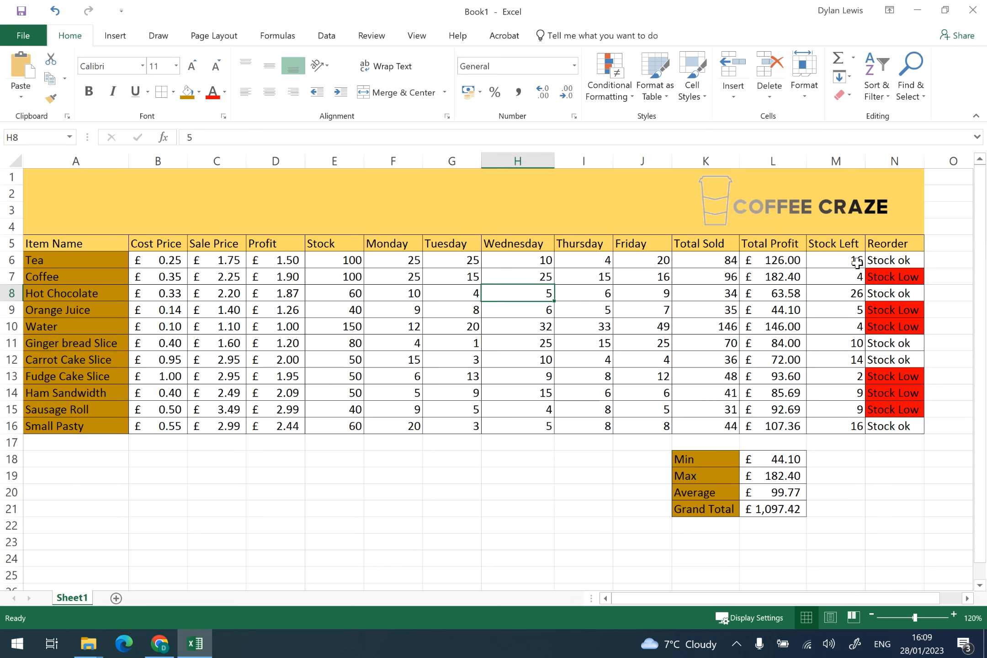